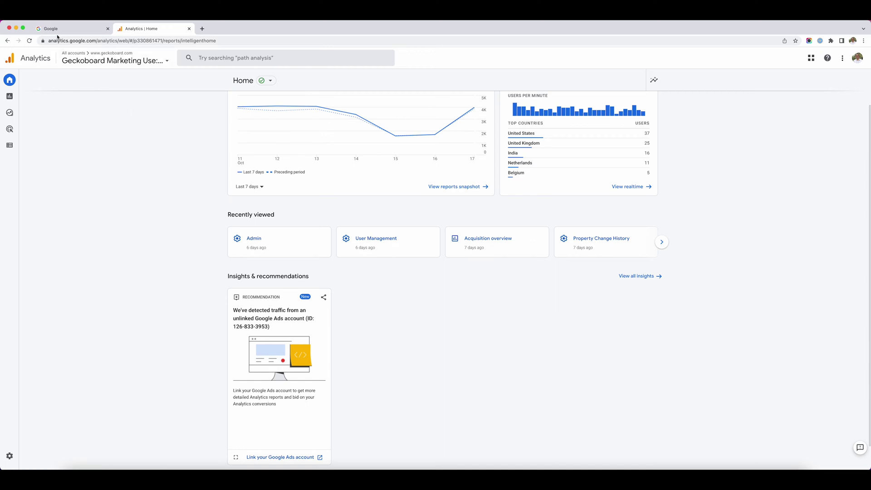
Open geckoboard.com in Chrome and sign up to reach the empty Company Dashboard
left_click(73, 29)
left_click(87, 41)
type("geckoboard.com")
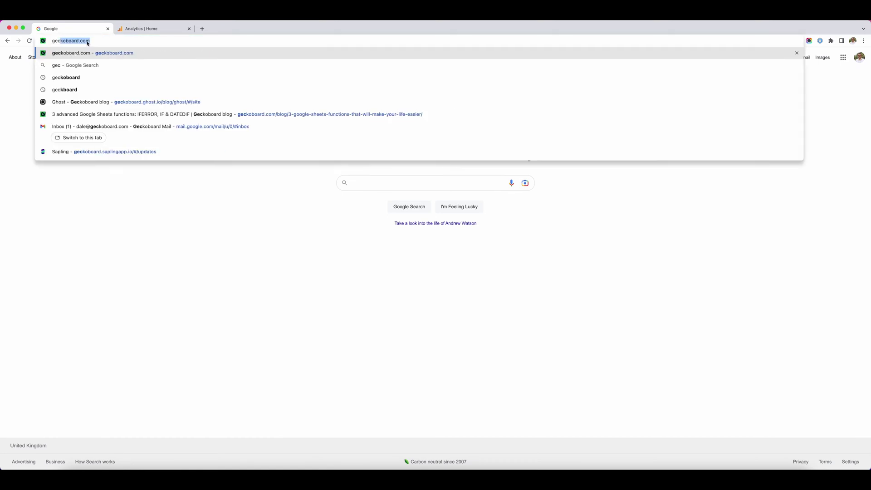
key("Return")
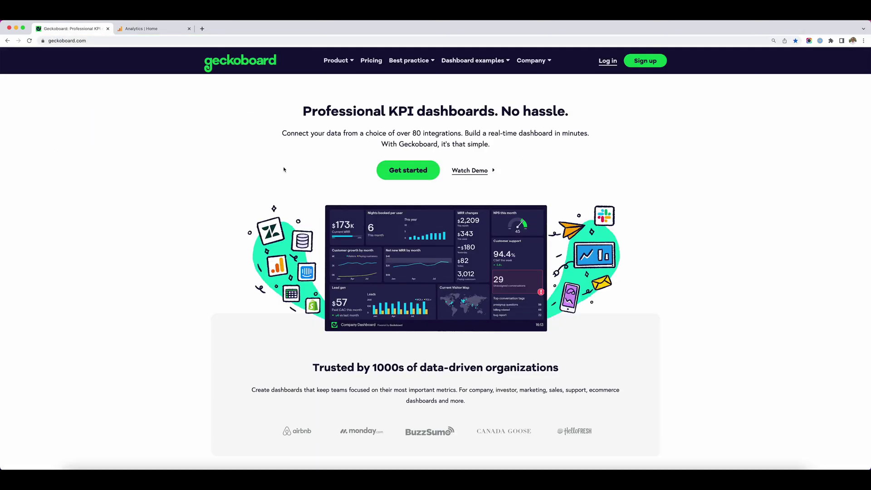
left_click(648, 65)
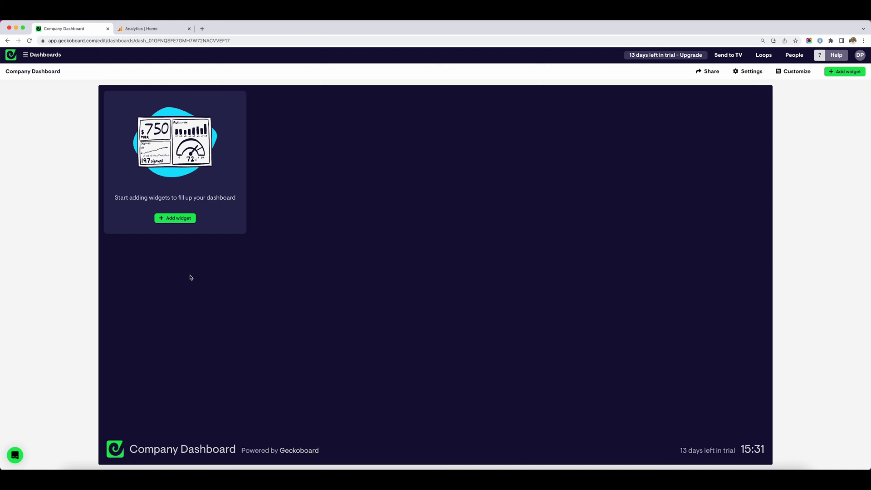
Add a widget with Google Analytics 4 as its data source to list GA4 widgets
left_click(175, 218)
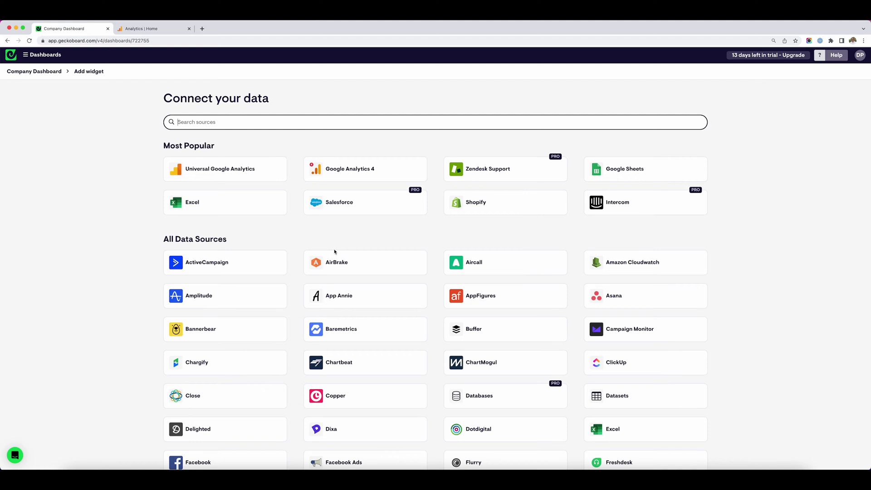
left_click(349, 169)
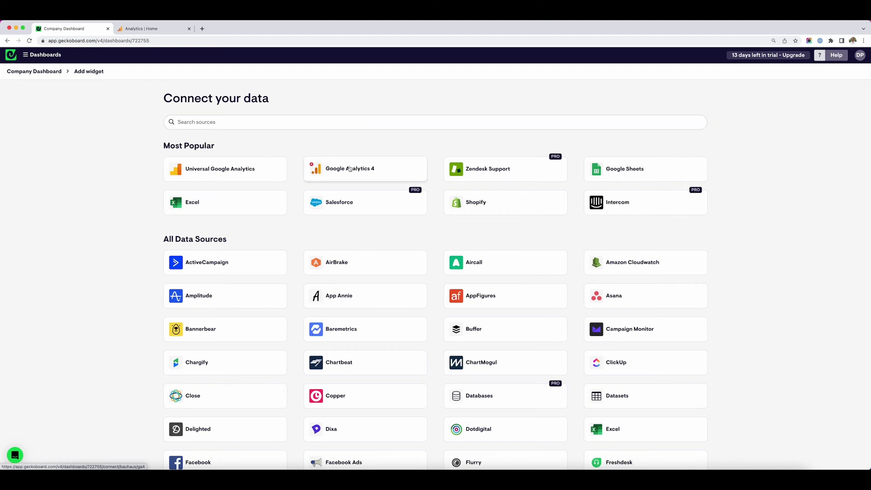
left_click(349, 168)
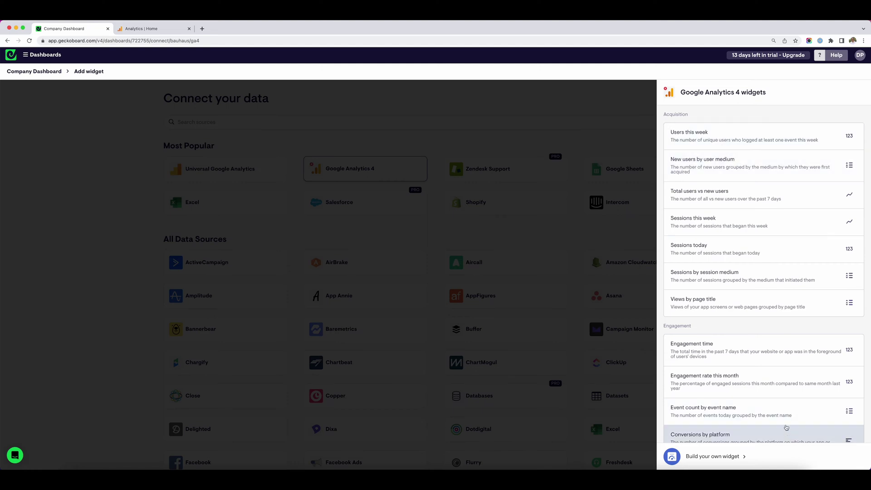
Pick the Users this week widget and authorise Geckoboard with the Google account
left_click(732, 139)
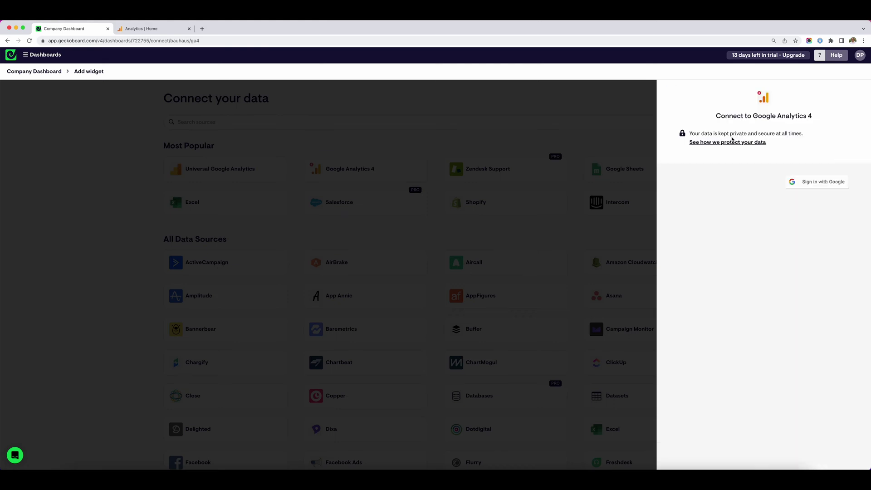
left_click(820, 184)
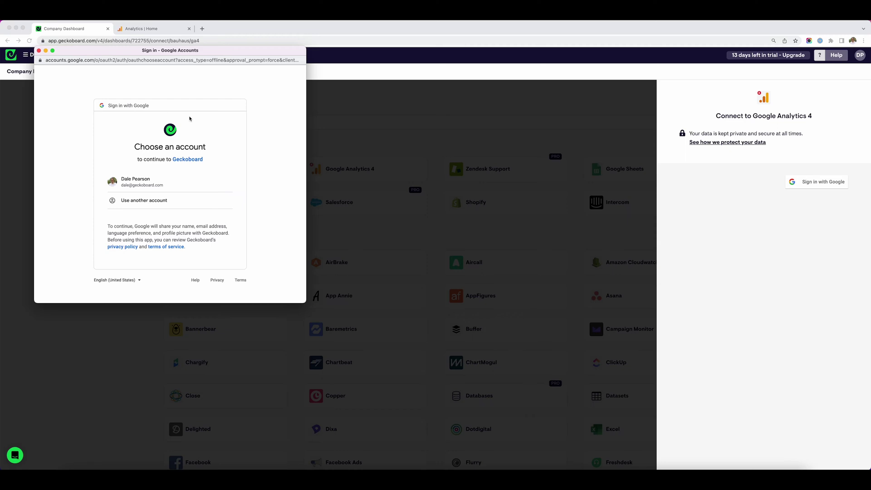
left_click(149, 181)
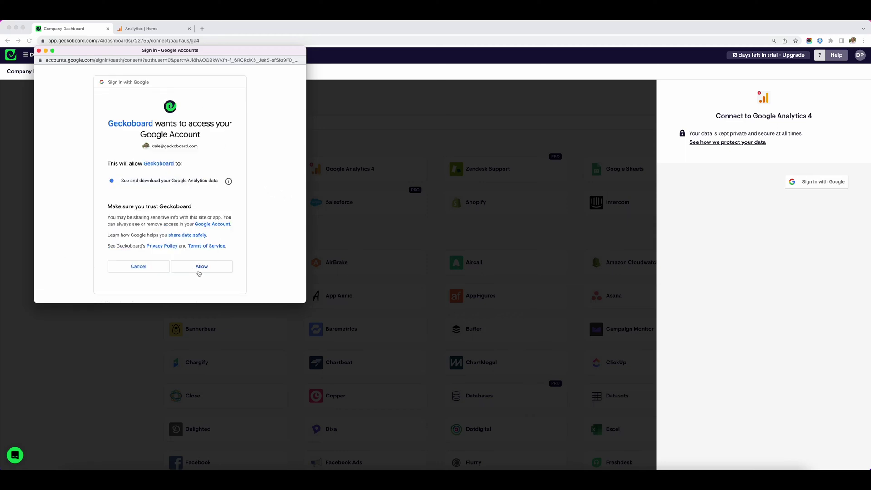
left_click(201, 266)
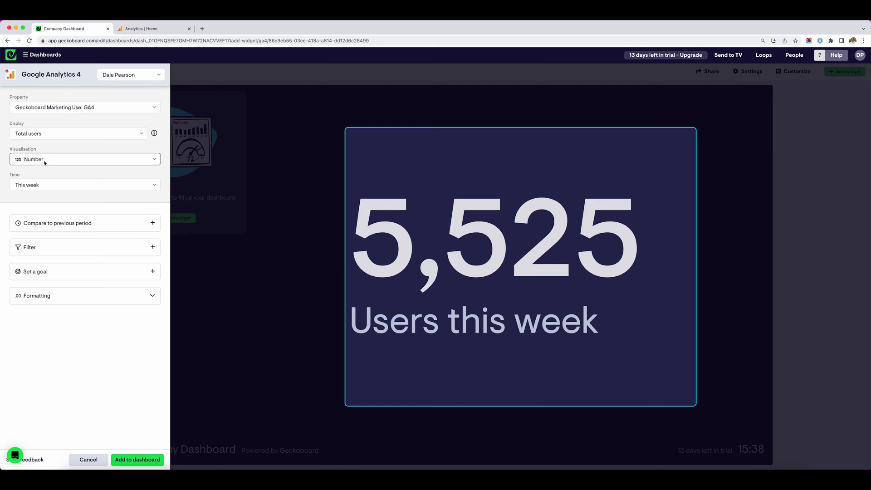
Try the New users metric and the Today time range in the widget editor
left_click(58, 136)
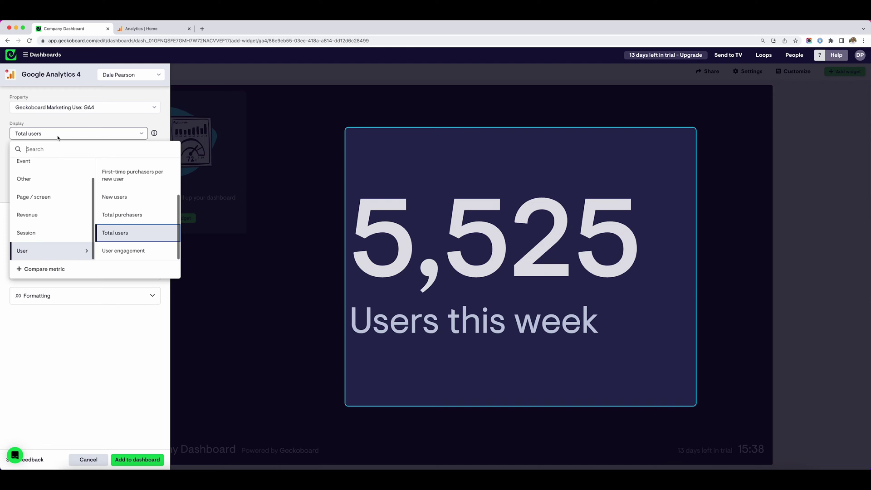
left_click(120, 198)
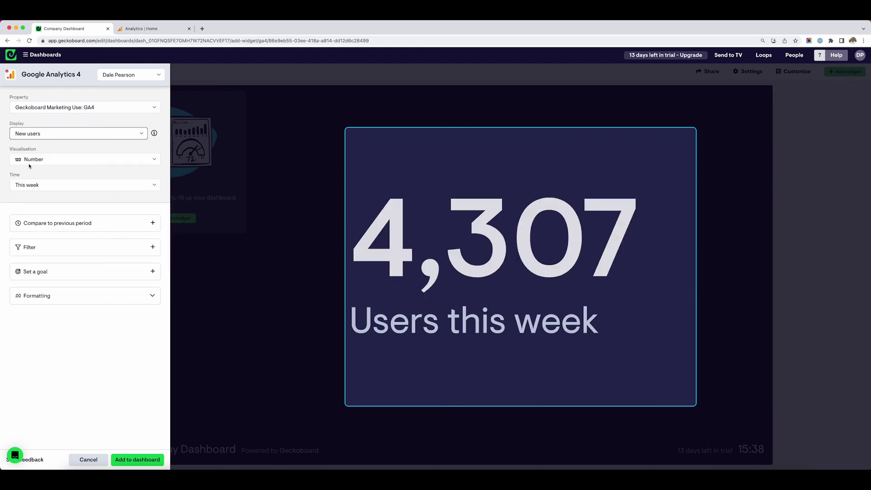
left_click(41, 134)
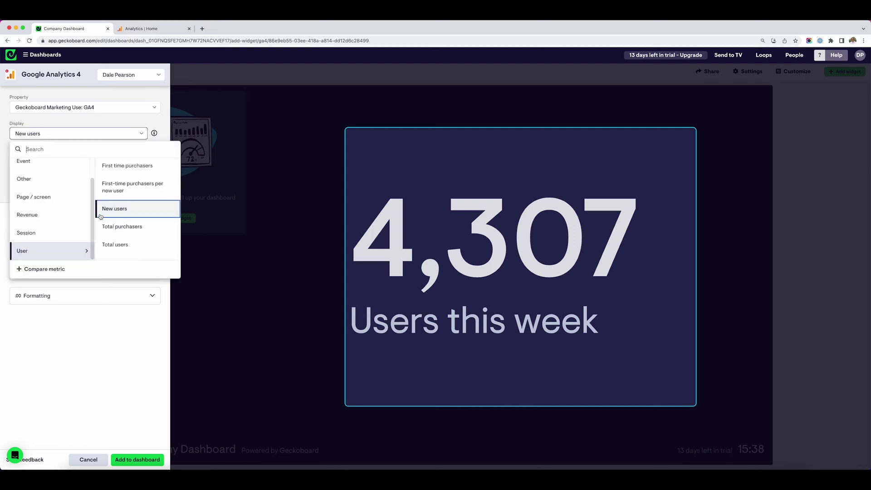
left_click(40, 123)
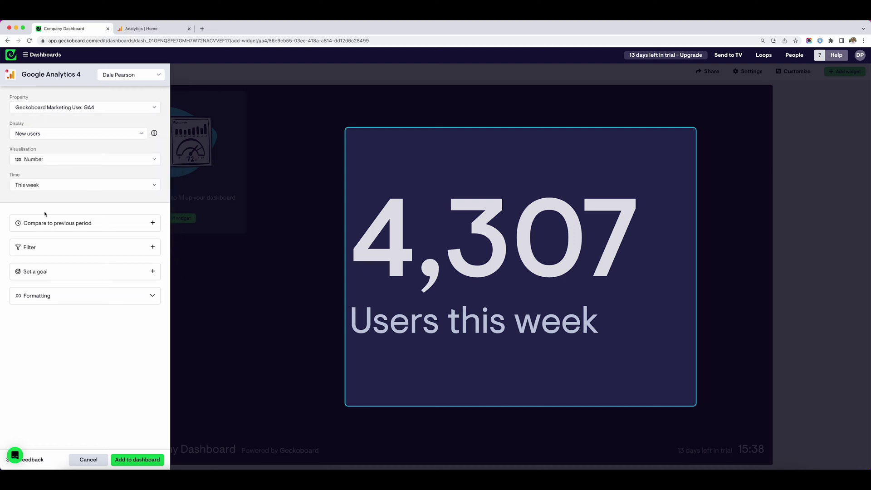
left_click(41, 184)
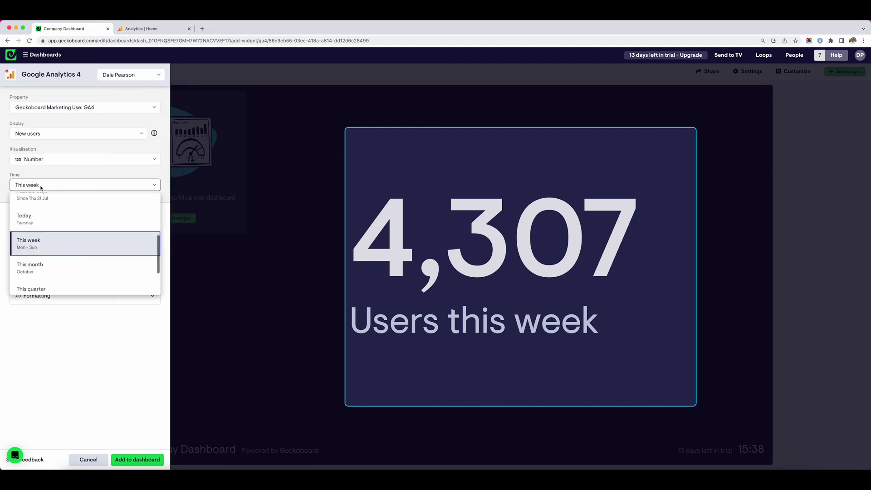
left_click(53, 218)
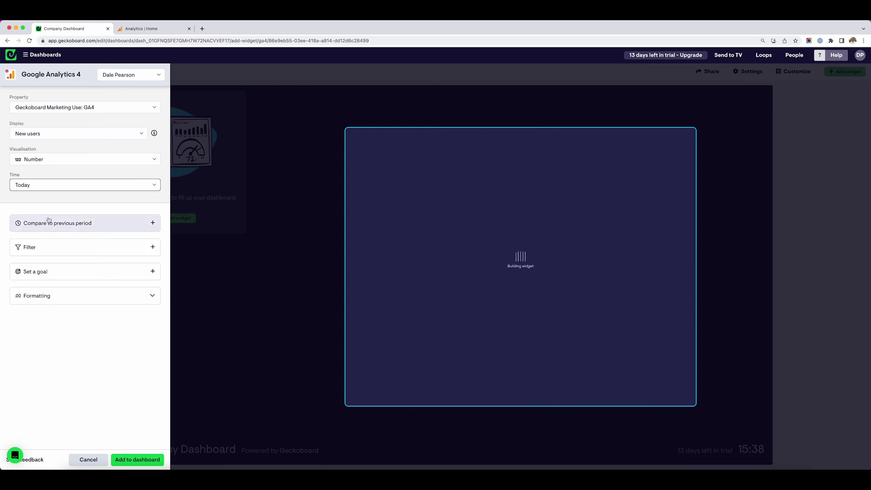
Restore Total users and This week, then add the 5,525 widget to the dashboard
left_click(43, 134)
left_click(132, 244)
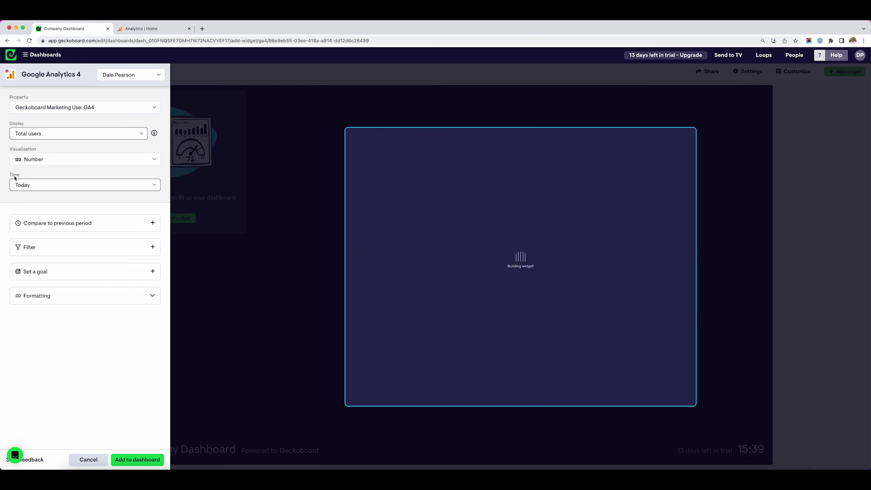
left_click(42, 184)
left_click(41, 269)
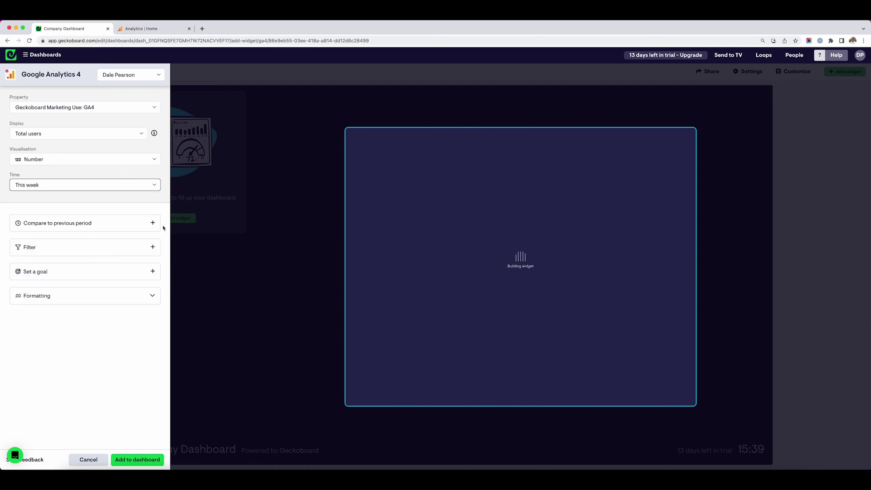
left_click(139, 459)
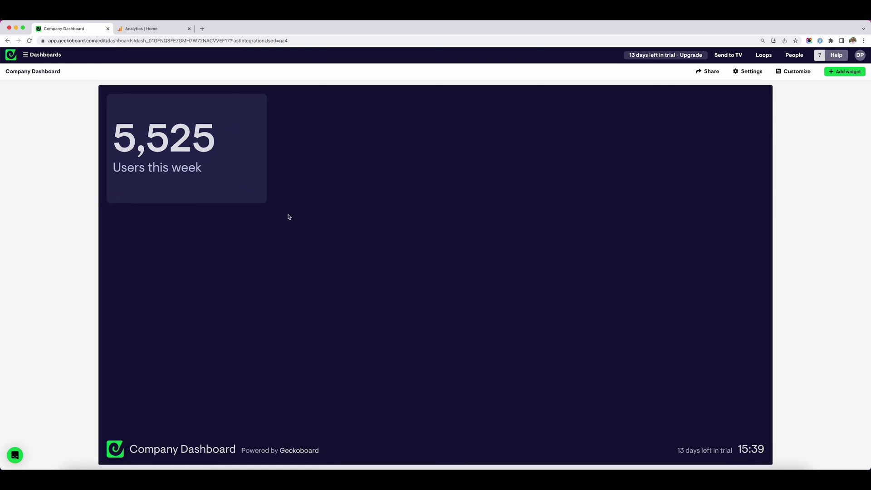
Move the Users this week tile to the top centre and shrink it to a small tile
left_click_drag(206, 110, 508, 116)
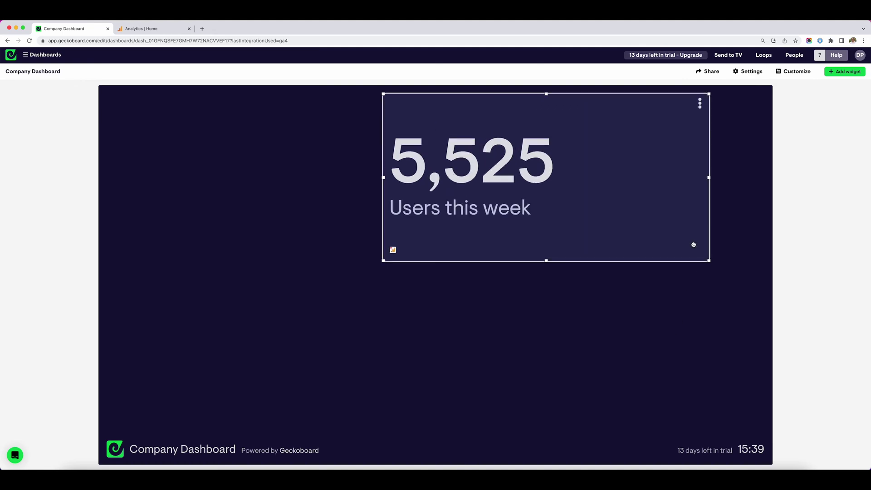
left_click_drag(706, 260, 554, 199)
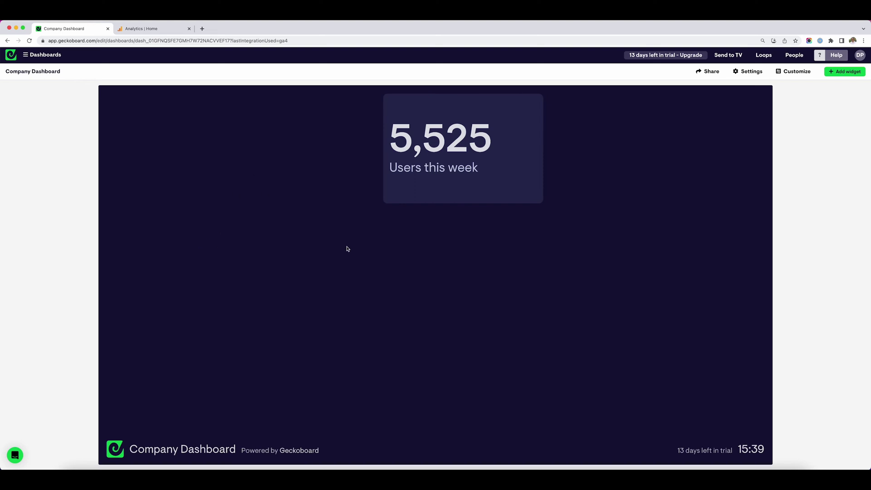
mouse_move(512, 138)
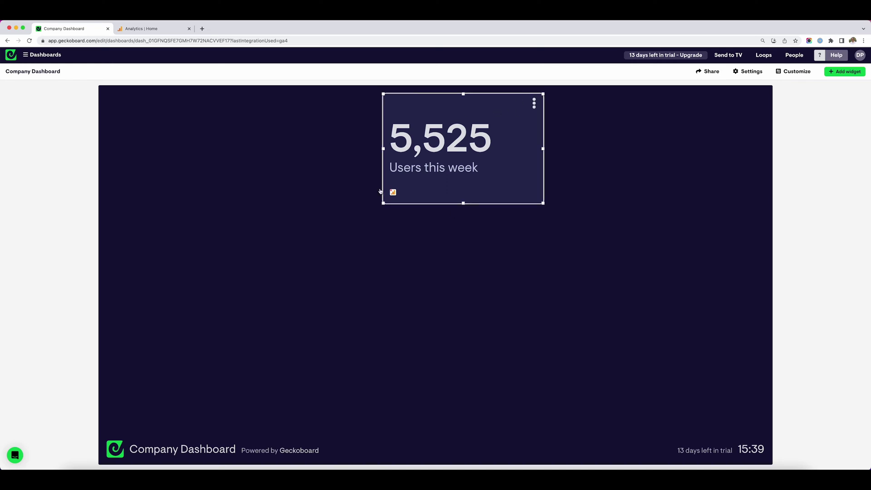
left_click(533, 103)
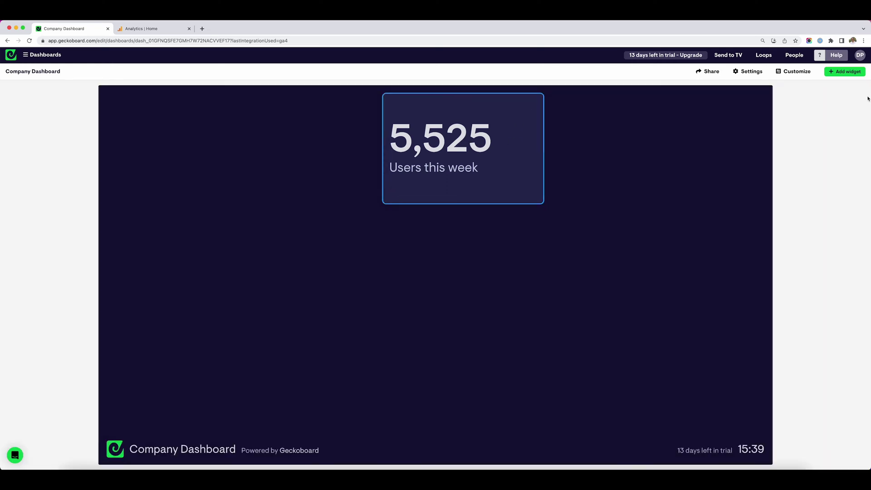
left_click(844, 71)
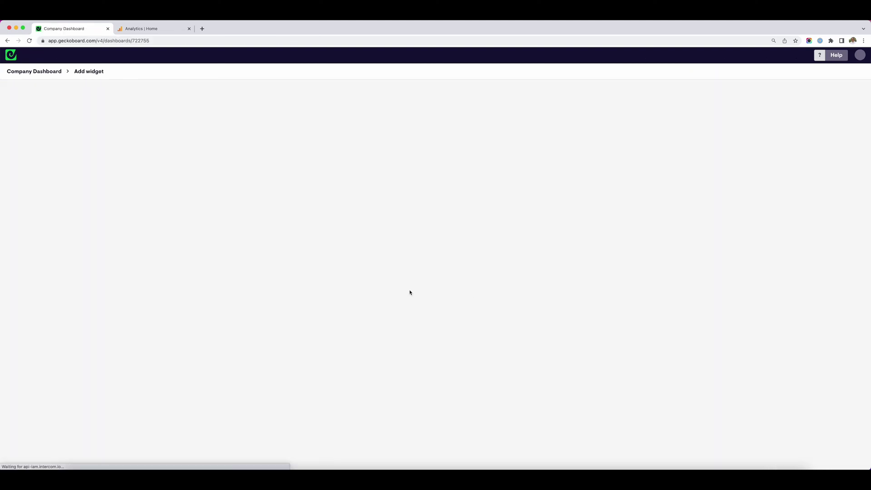
Create a GA4 Users this week line chart over Past 7 days and add it to the dashboard
left_click(243, 176)
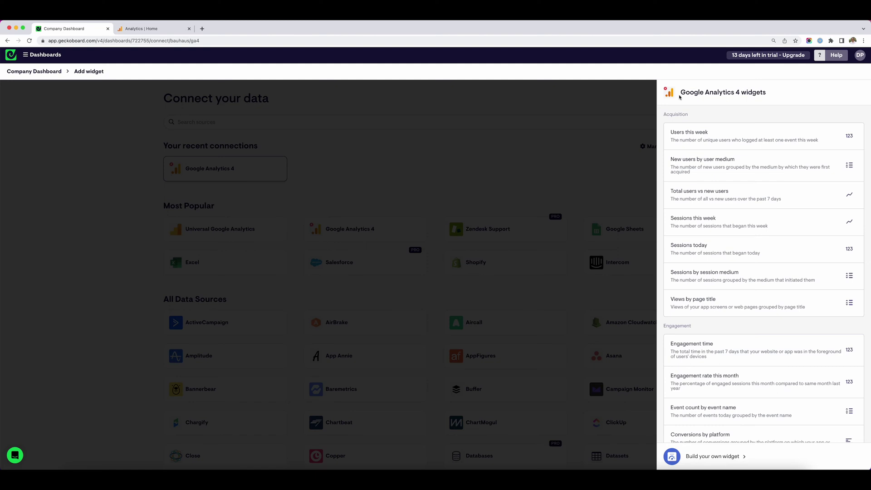
left_click(744, 138)
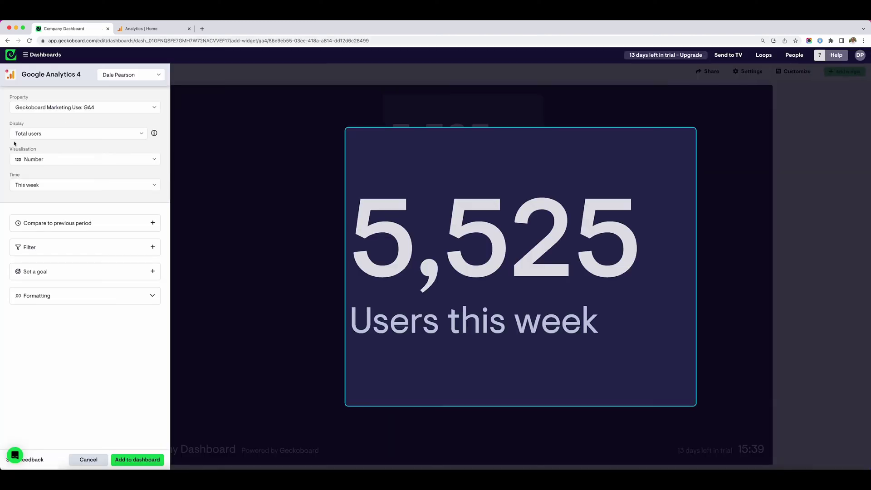
left_click(24, 164)
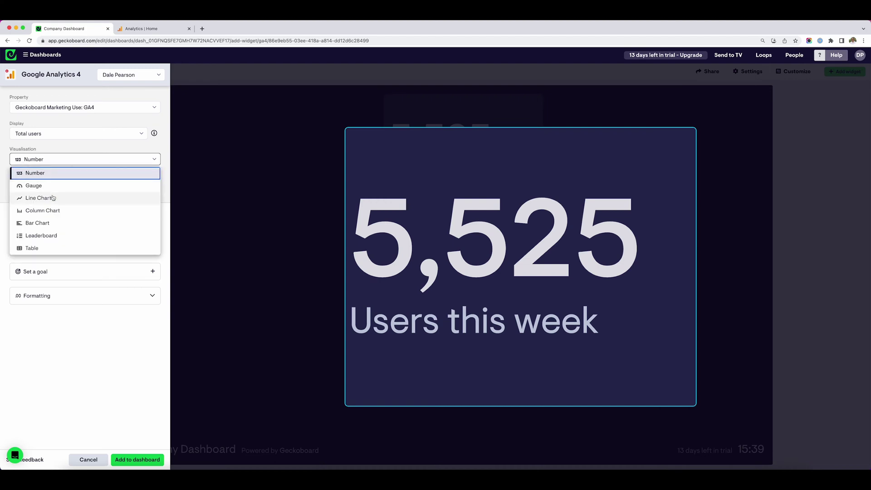
left_click(52, 196)
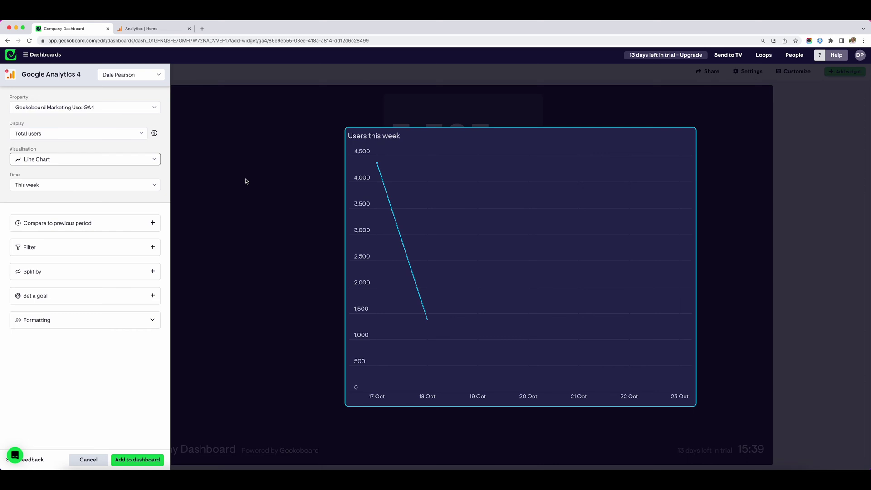
mouse_move(406, 289)
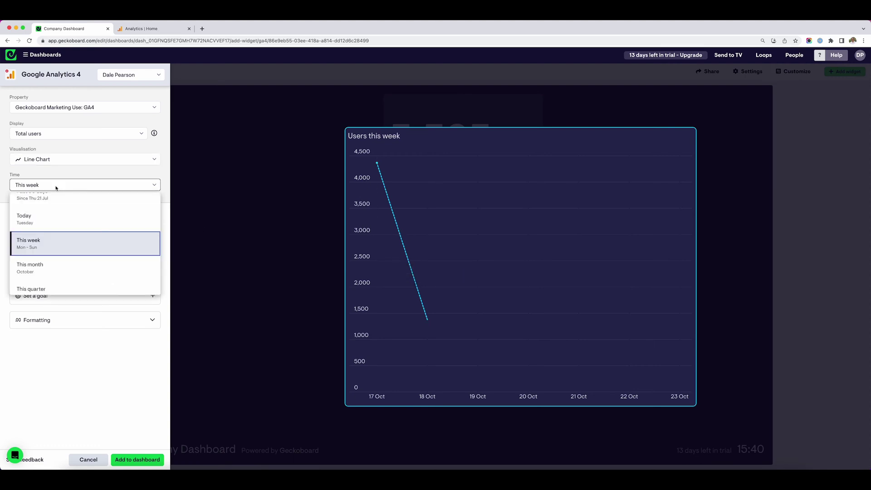
scroll(74, 231, "up", 5)
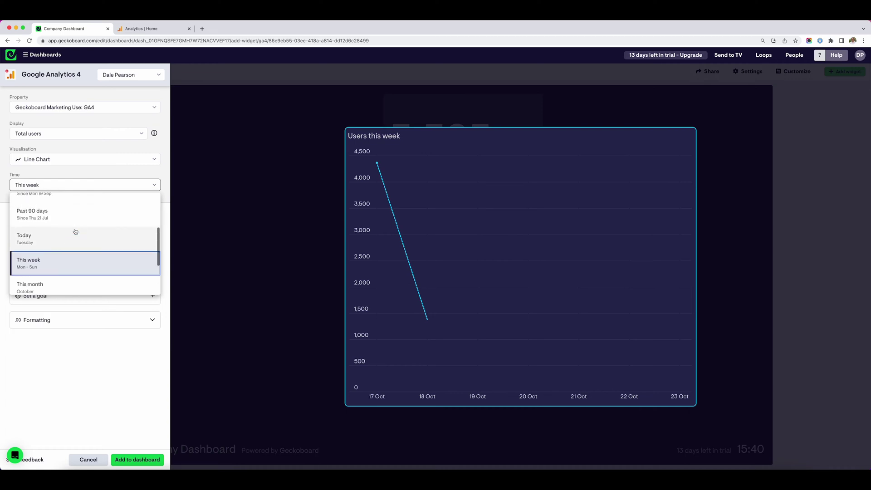
scroll(74, 230, "up", 3)
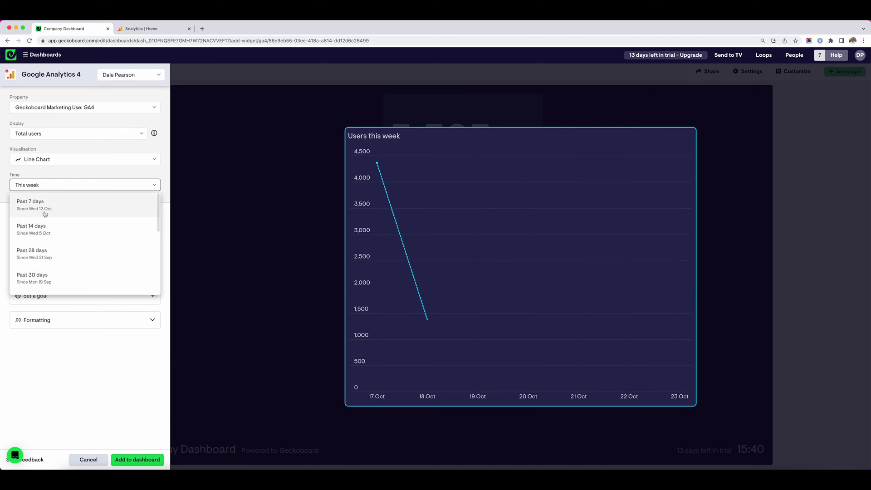
left_click(74, 205)
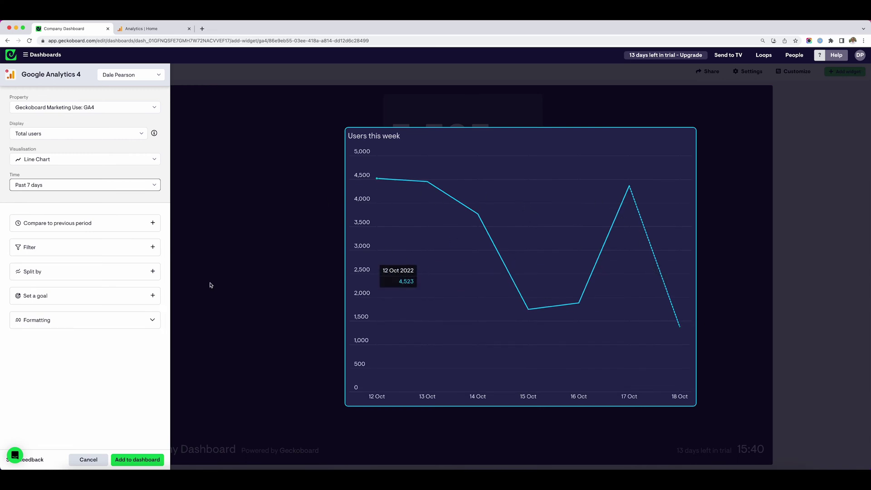
left_click(138, 459)
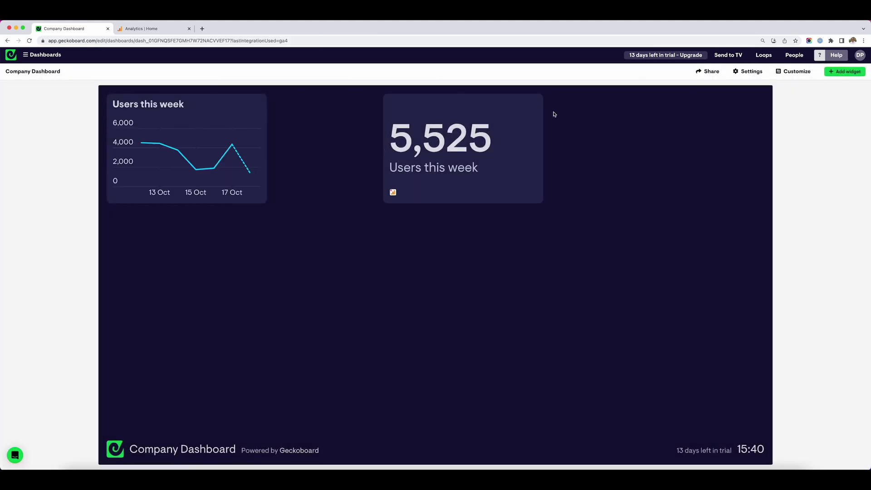
Edit the 5,525 number widget to use the Past 7 days time range
left_click(534, 99)
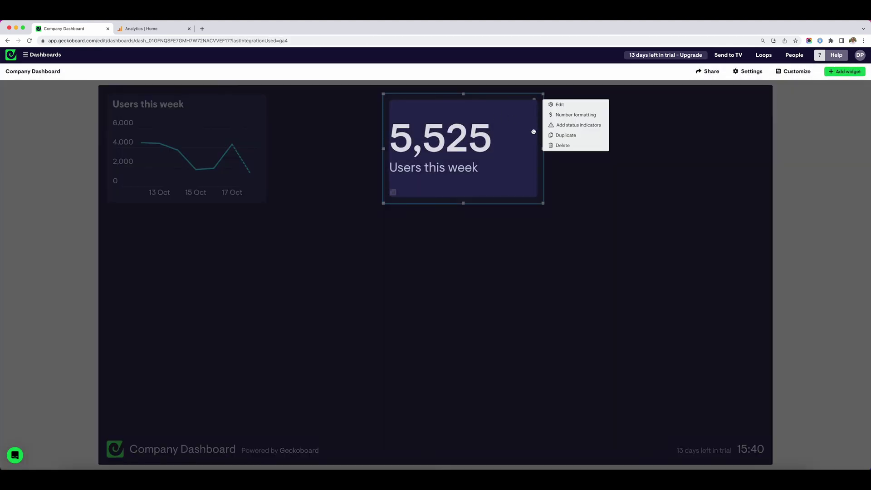
left_click(565, 107)
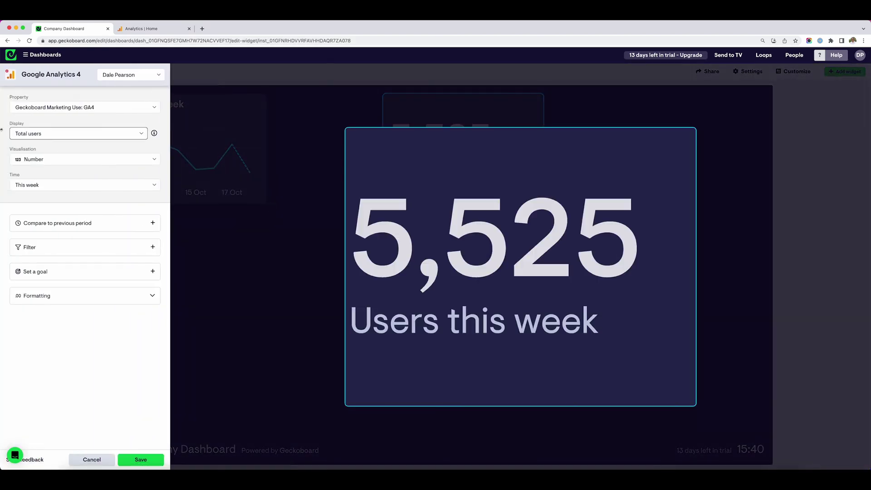
left_click(55, 186)
scroll(61, 226, "up", 5)
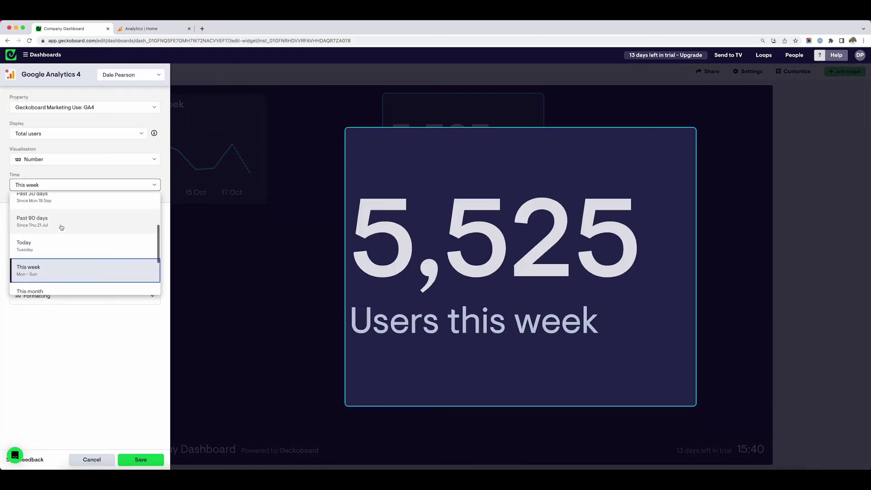
left_click(61, 199)
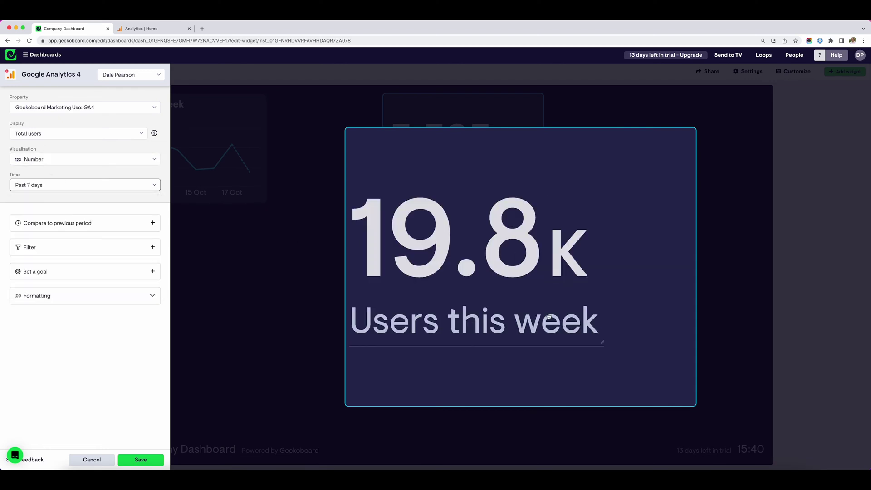
Retitle the number's caption 'past 7 days' and save the widget
left_click(448, 328)
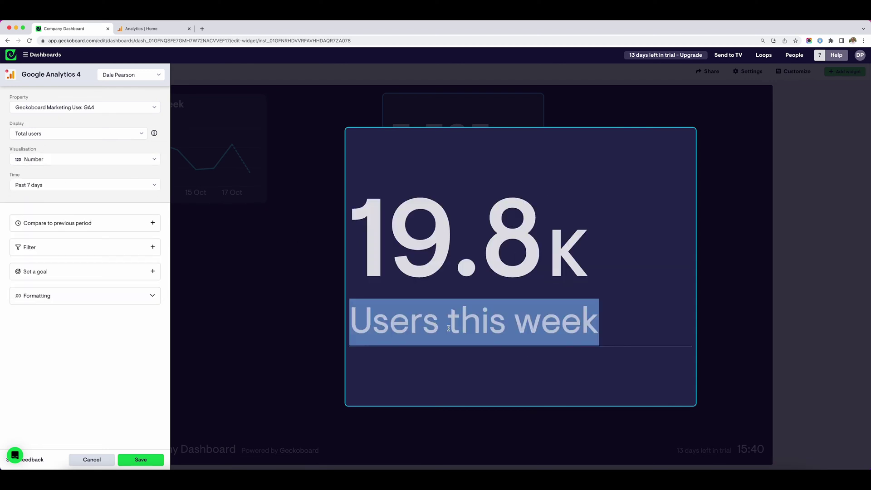
type("past 7 fas")
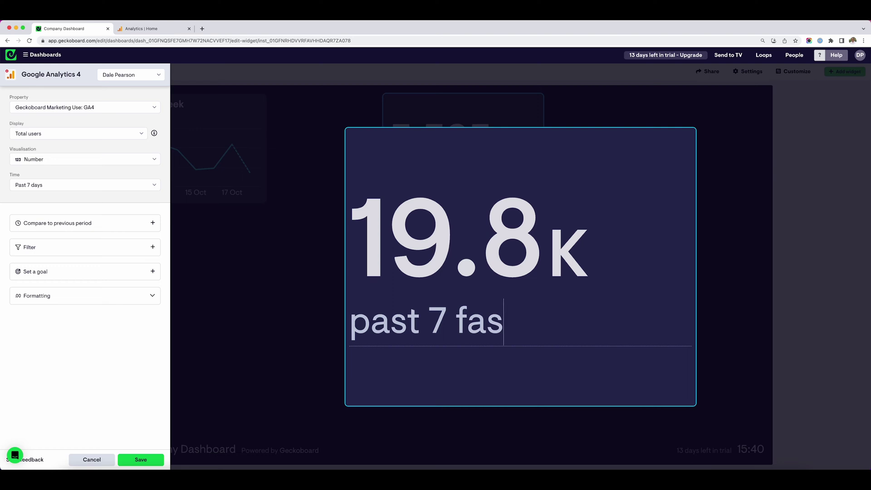
key("BackSpace")
key("BackSpace")
key("BackSpace")
type("days")
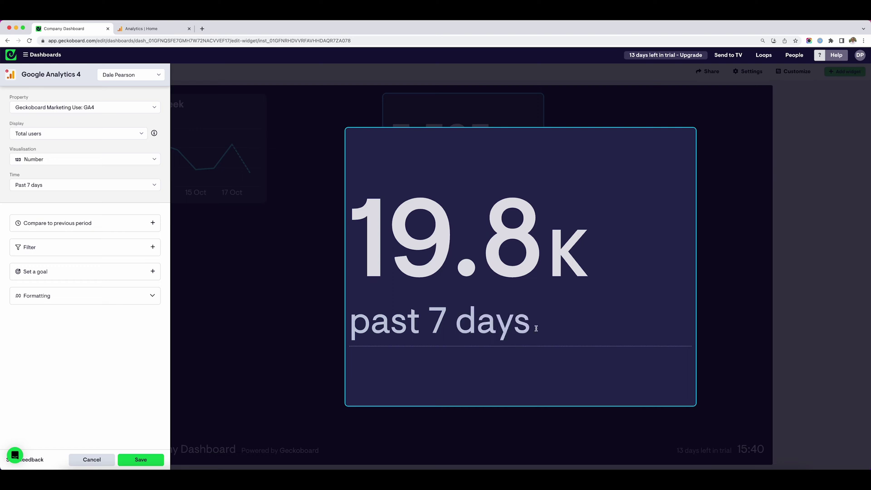
left_click(140, 460)
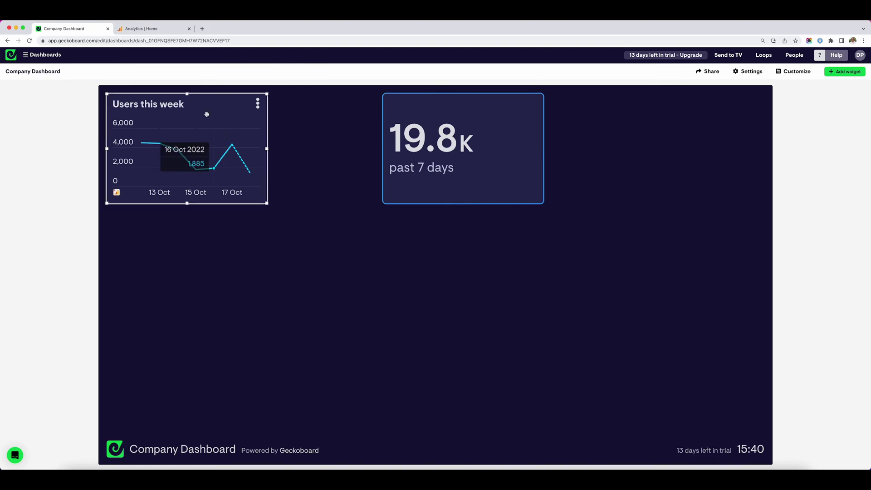
Drop the line chart onto the 19.8K number to form a group named 'Users', removing the chart's title
left_click_drag(208, 111, 476, 274)
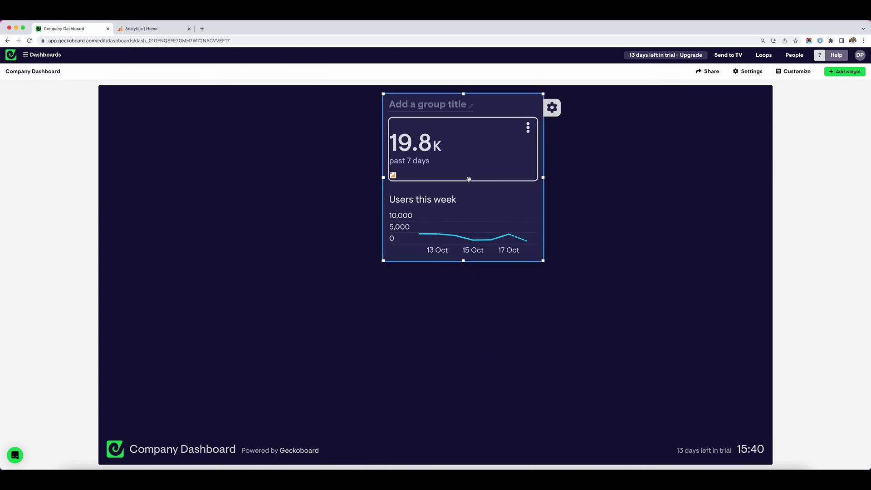
left_click_drag(469, 183, 462, 156)
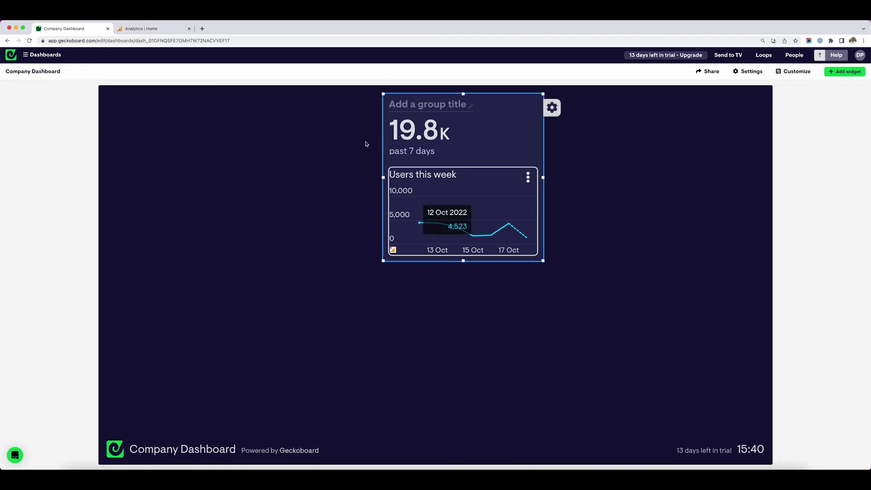
left_click(420, 106)
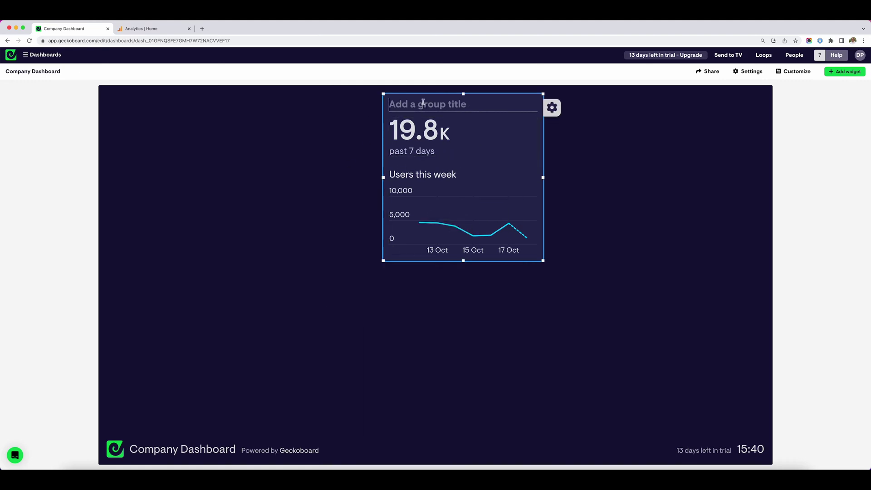
type("Users")
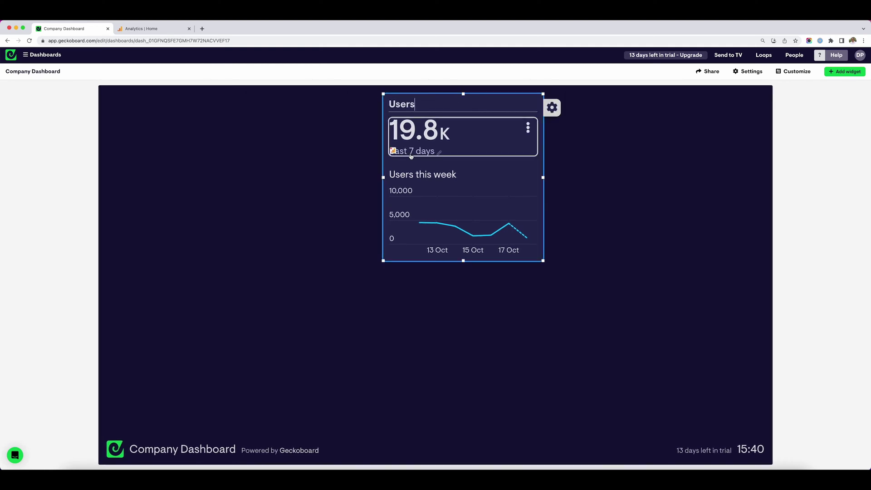
left_click(454, 182)
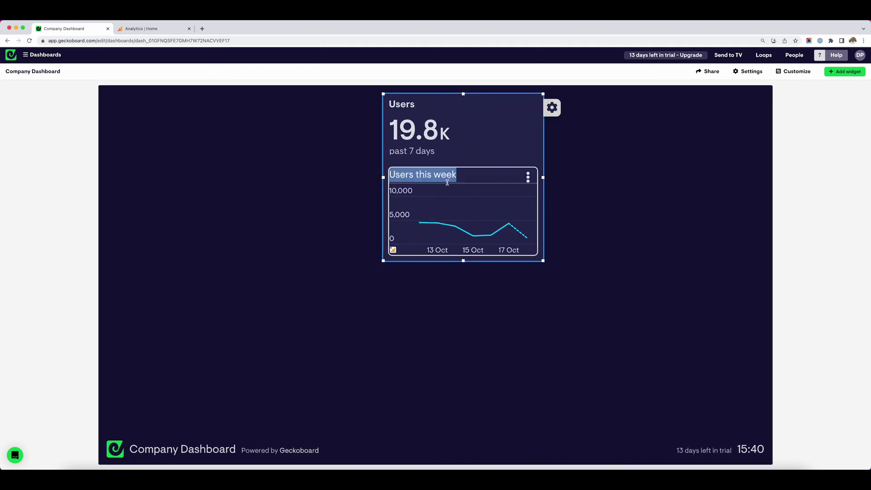
key("BackSpace")
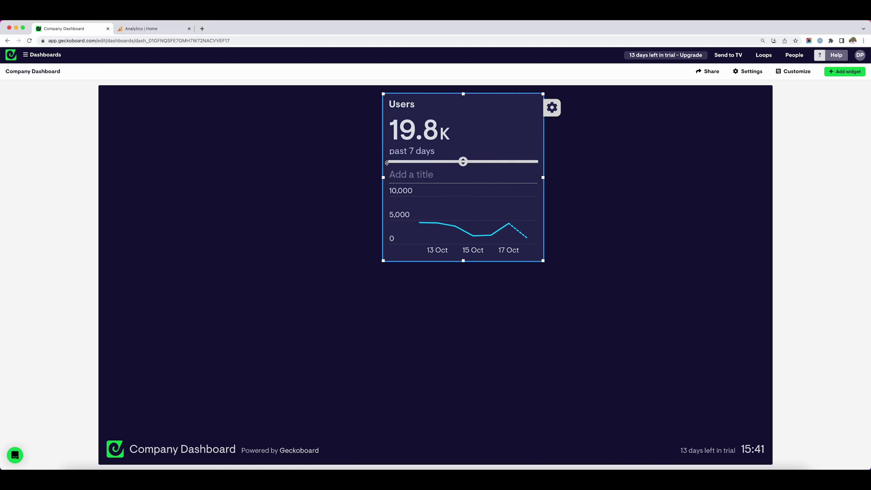
left_click(315, 171)
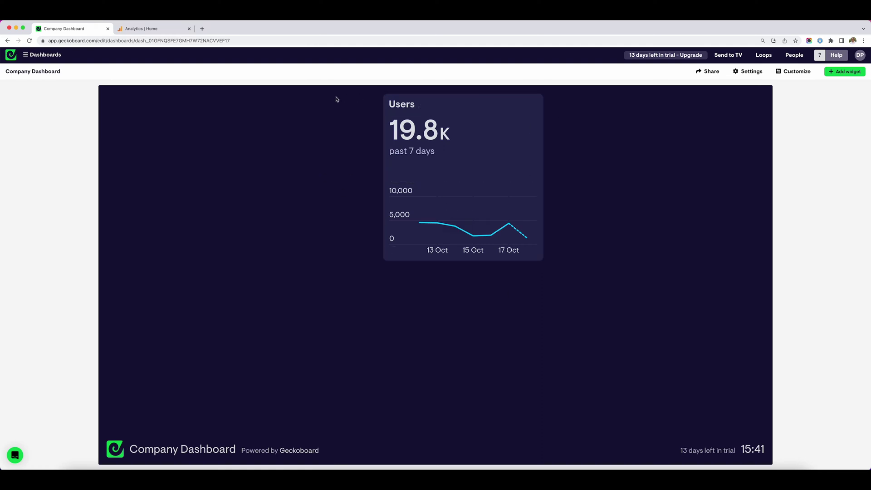
Make the Users group taller and enlarge the 19.8K number section
mouse_move(488, 139)
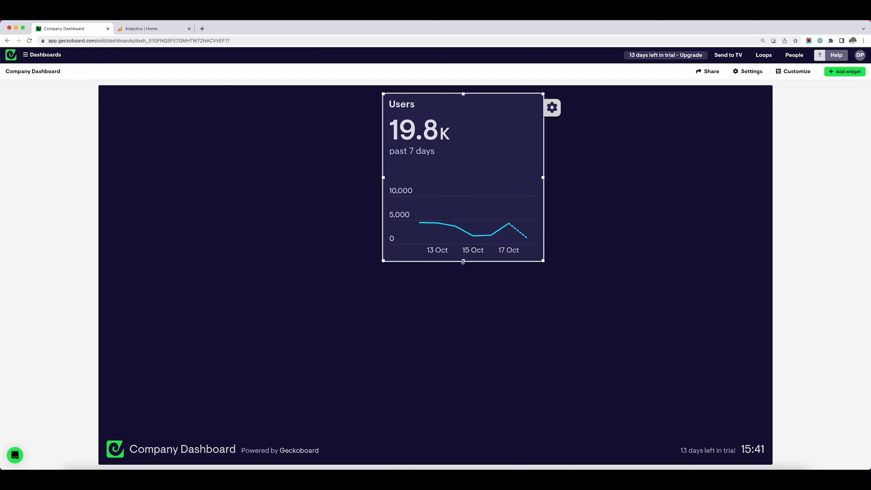
left_click_drag(462, 261, 462, 347)
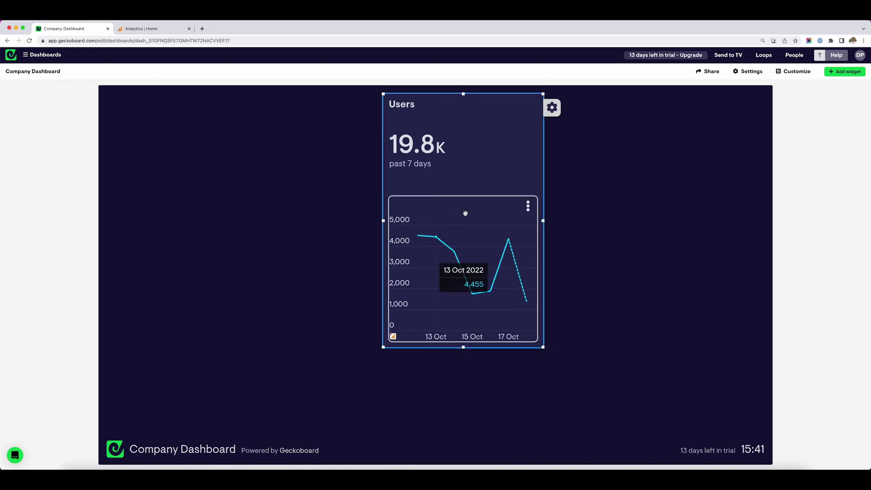
left_click_drag(468, 198, 463, 174)
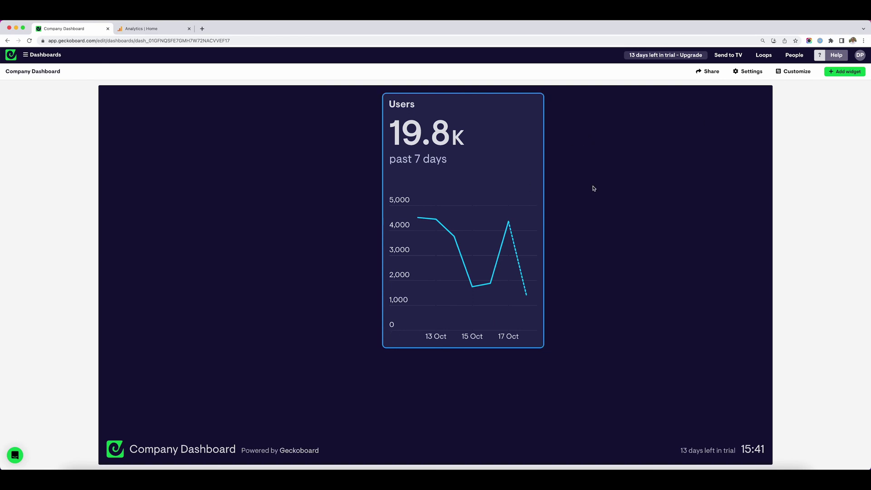
left_click(842, 72)
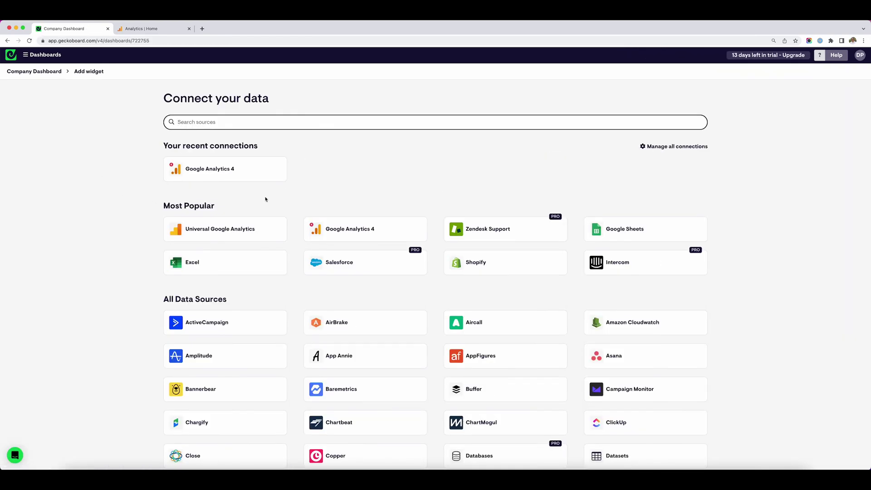
Start a GA4 Users this week widget over Past 7 days shown as a leaderboard
left_click(231, 169)
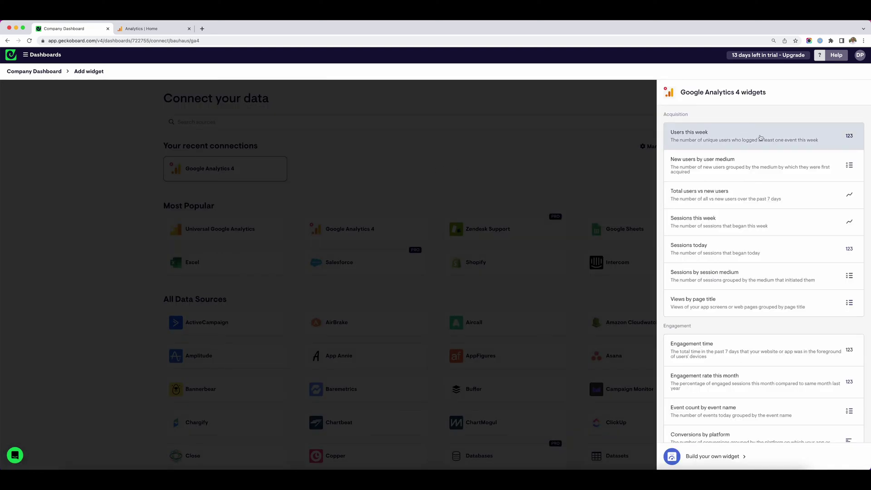
left_click(761, 138)
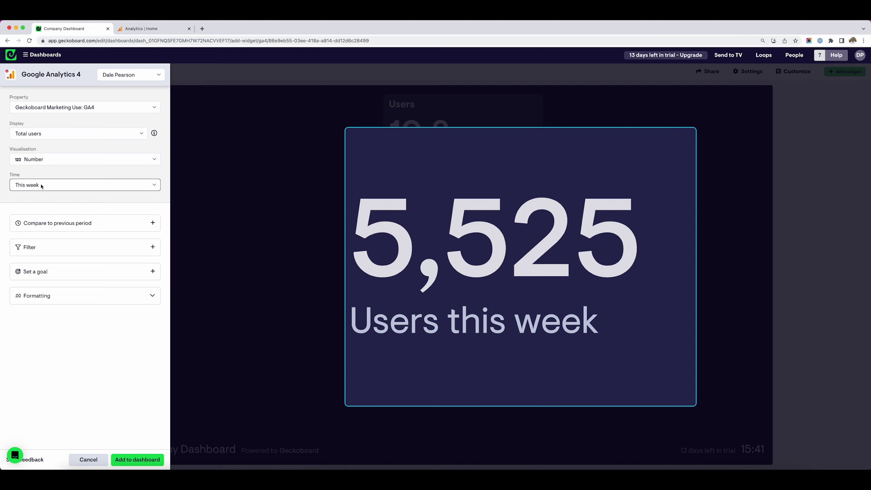
left_click(41, 186)
scroll(63, 243, "down", 3)
left_click(40, 212)
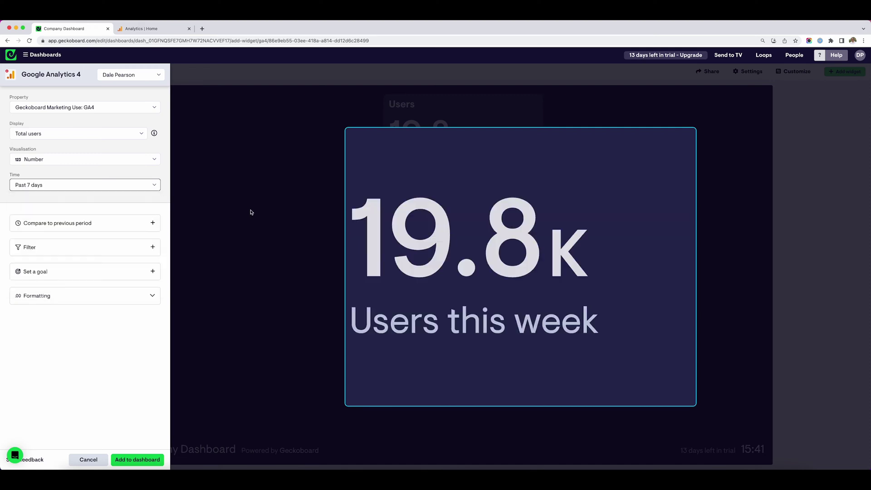
left_click(85, 164)
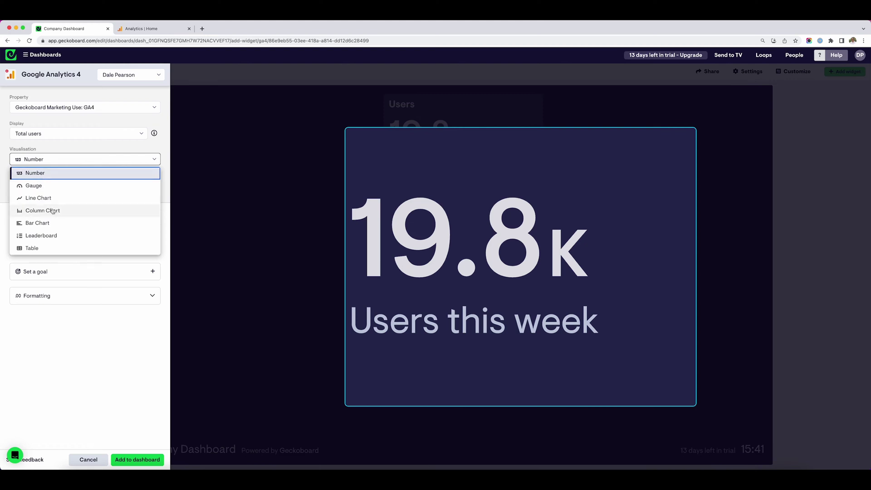
left_click(32, 236)
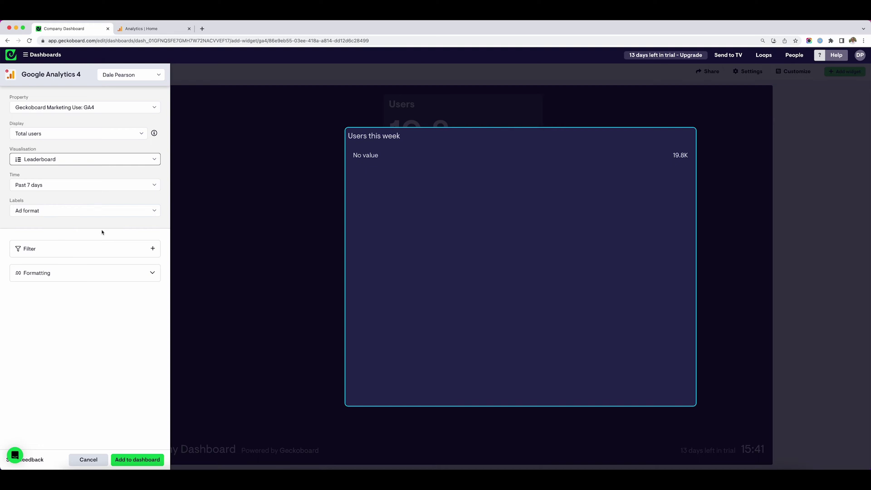
Label the leaderboard by First user medium and add it to the dashboard
left_click(70, 214)
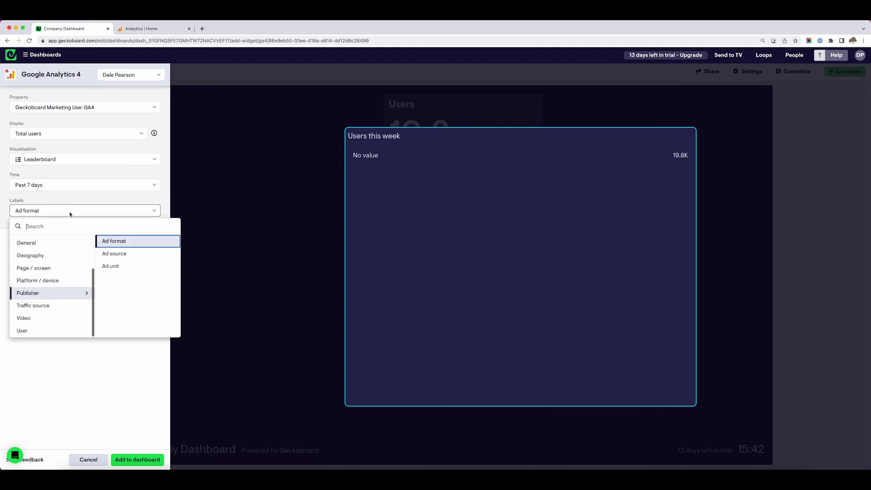
type("med")
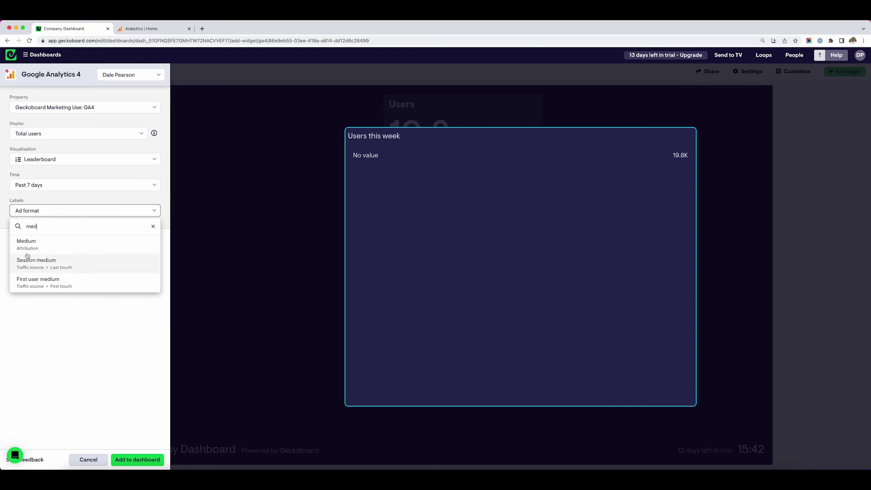
left_click(57, 286)
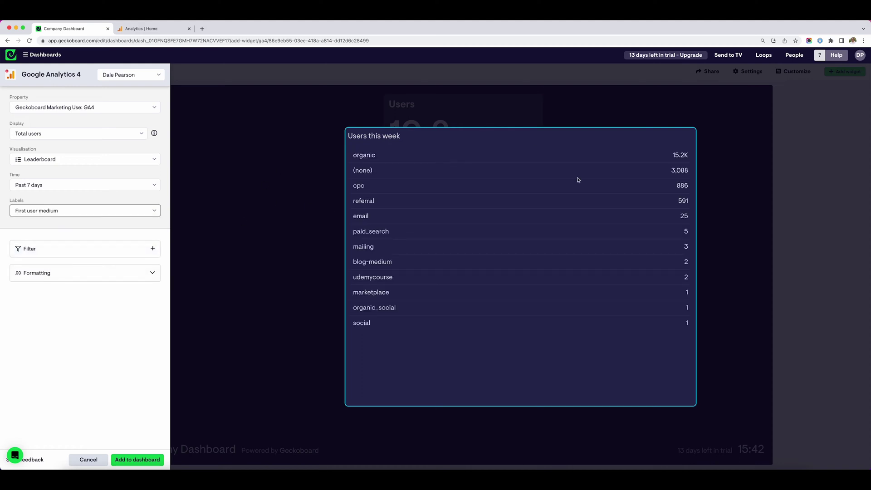
left_click(154, 460)
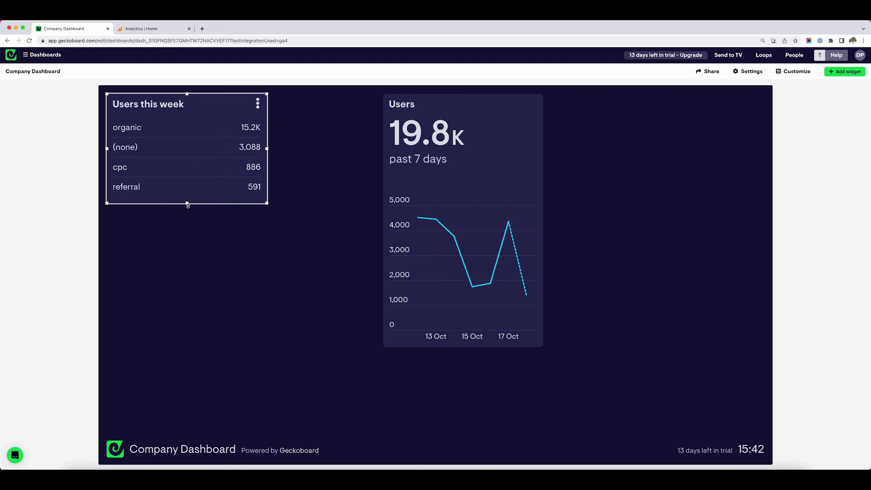
Stack the leaderboard beneath the Users chart and adjust section heights to show more medium rows
left_click_drag(187, 210, 193, 258)
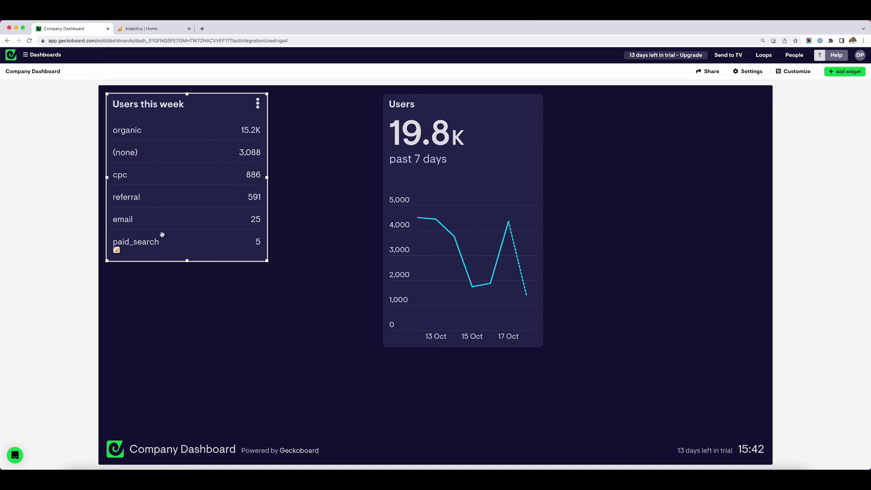
left_click_drag(208, 109, 432, 317)
left_click_drag(463, 347, 483, 430)
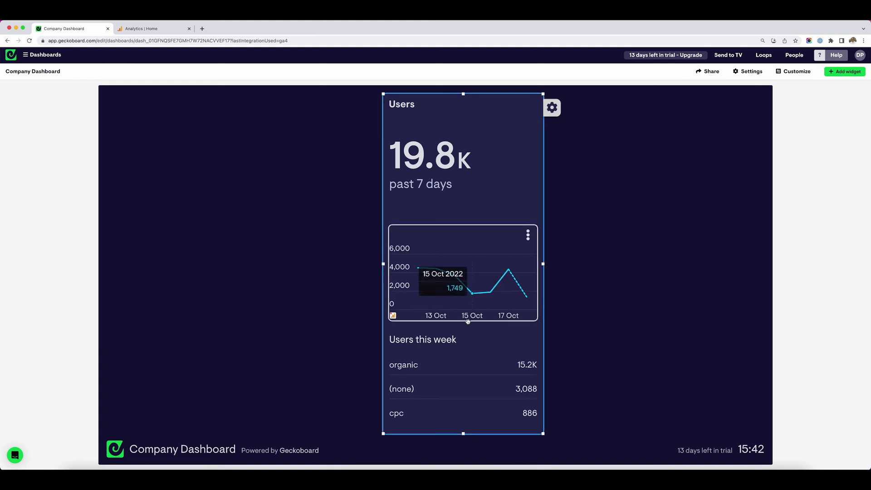
left_click_drag(463, 325, 462, 292)
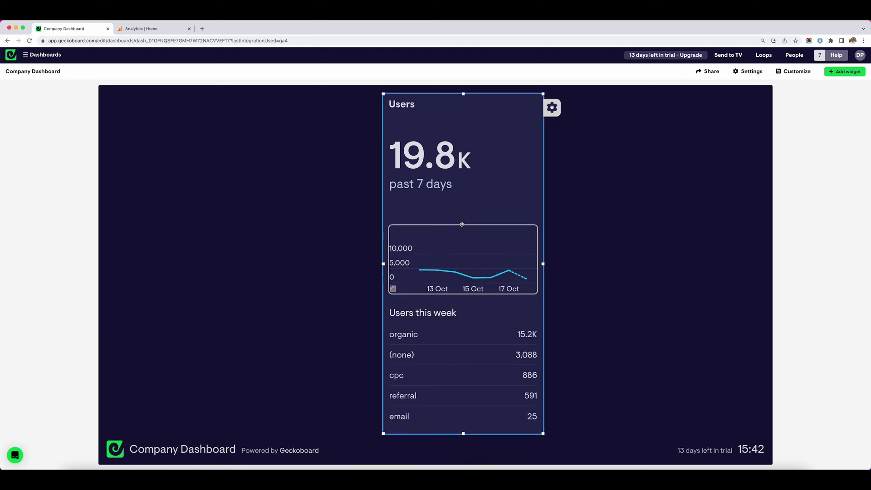
left_click_drag(463, 218, 464, 175)
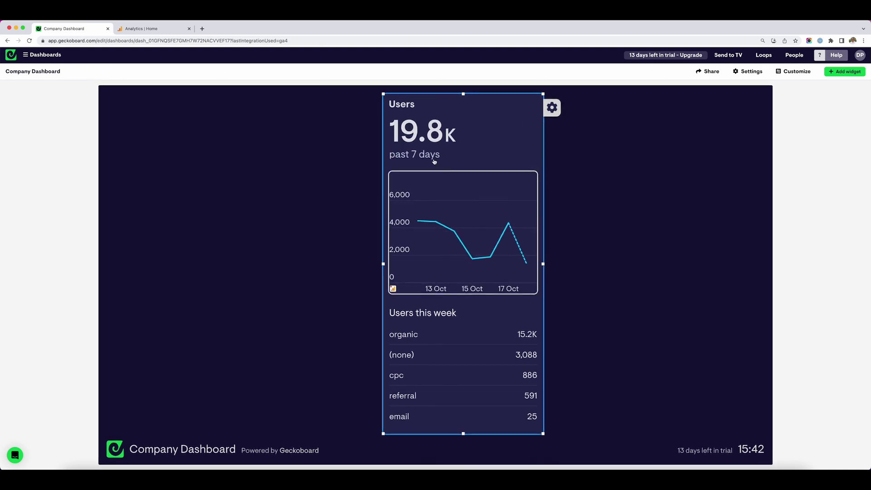
mouse_move(462, 300)
left_click_drag(462, 299, 463, 271)
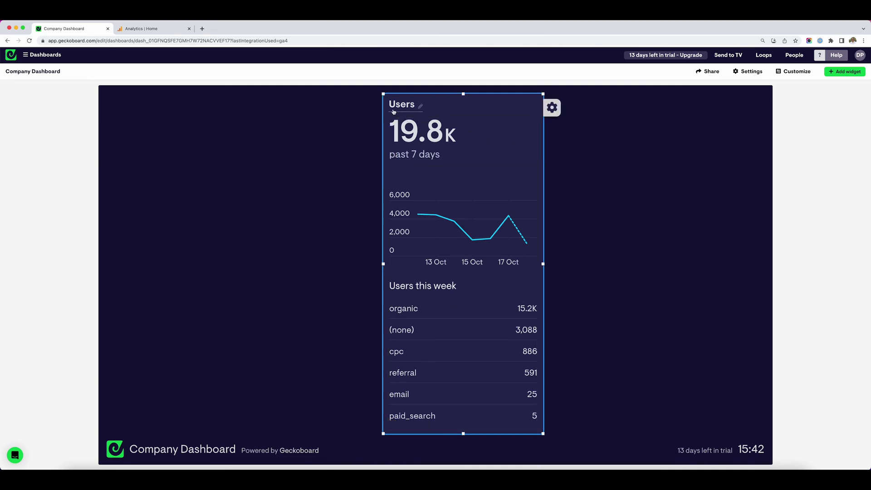
Retitle the leaderboard 'by medium' and widen the Users tile to the left
mouse_move(447, 157)
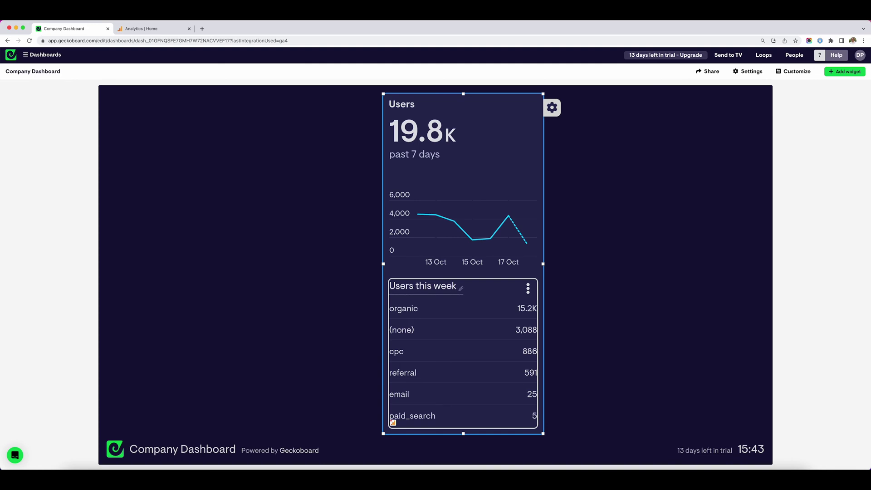
left_click(450, 294)
type("by medium")
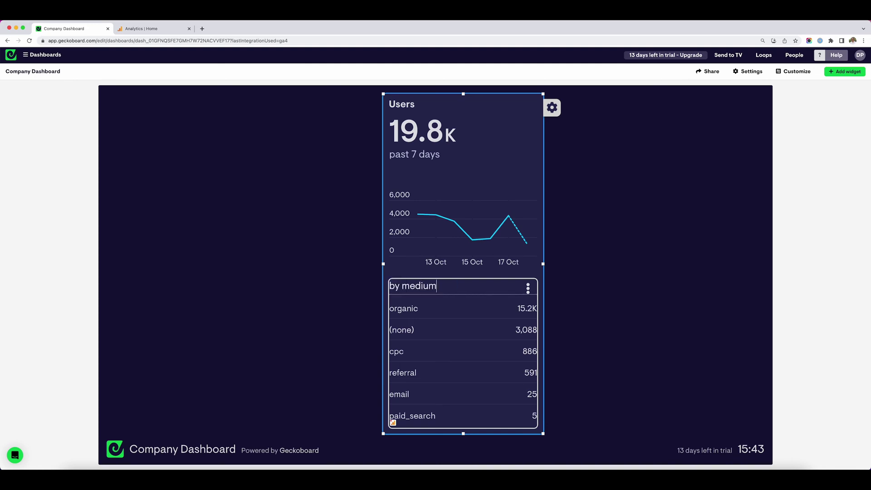
left_click(739, 233)
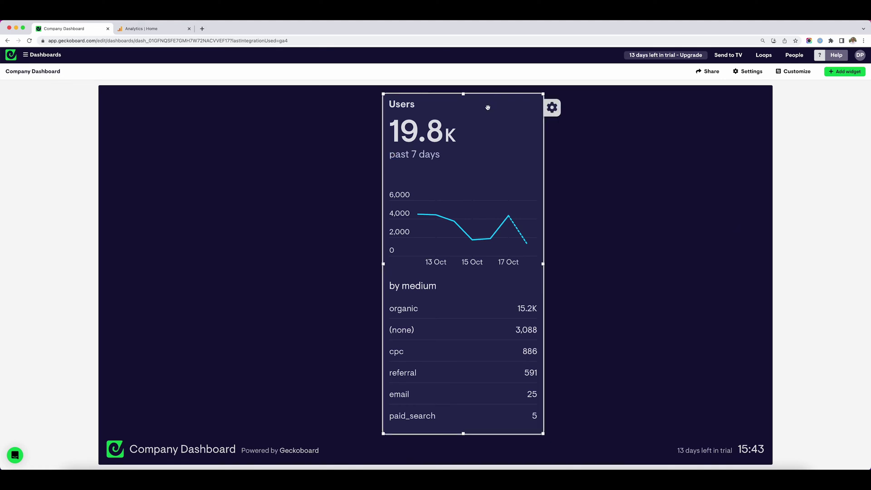
left_click_drag(487, 108, 385, 113)
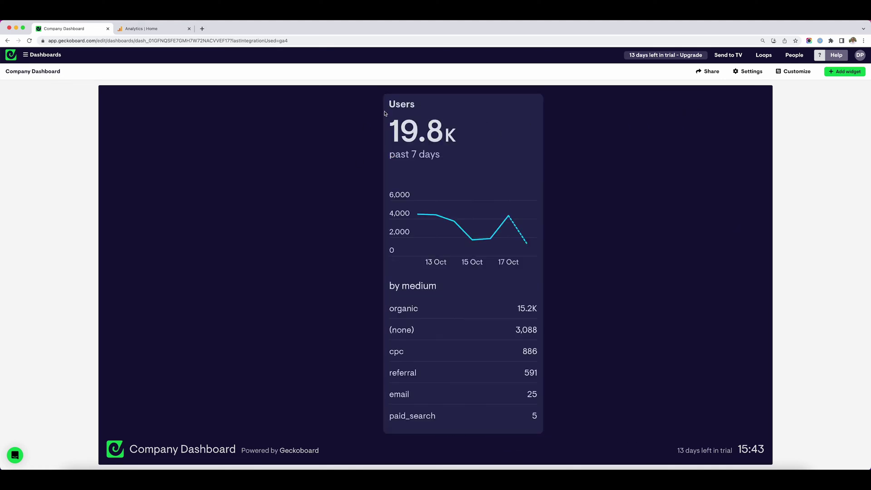
mouse_move(533, 231)
left_click_drag(383, 263, 329, 264)
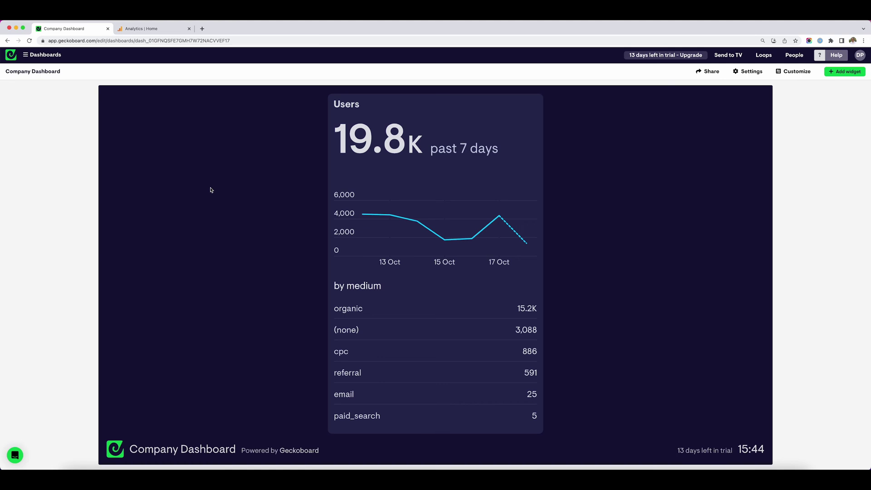
Build a custom GA4 number widget showing Conversions (373, past 7 days) and add it to the dashboard
left_click(853, 73)
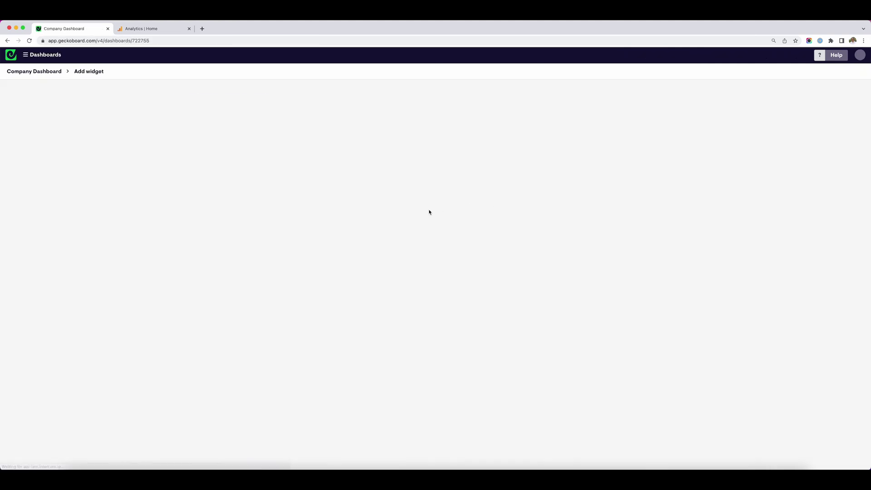
left_click(222, 172)
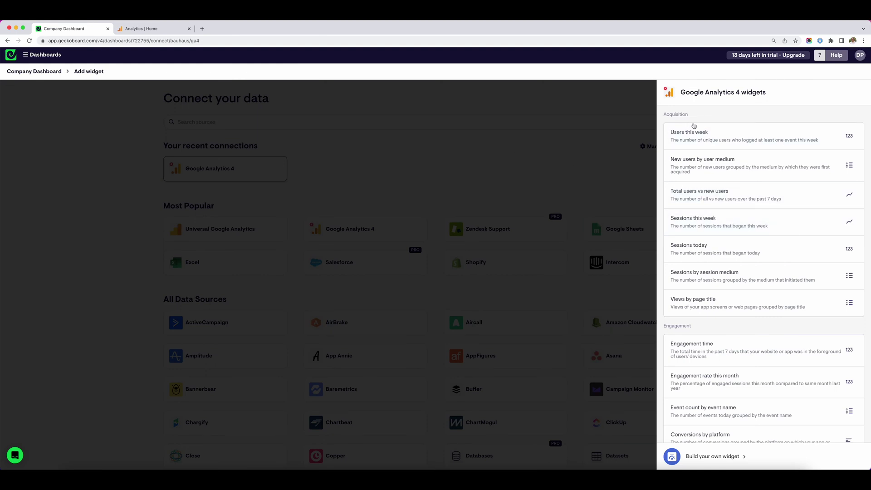
scroll(744, 304, "down", 2)
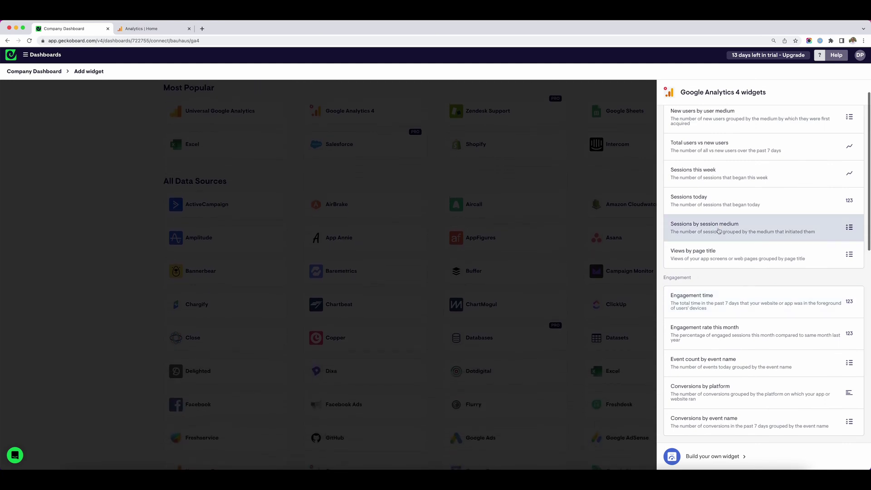
left_click(715, 456)
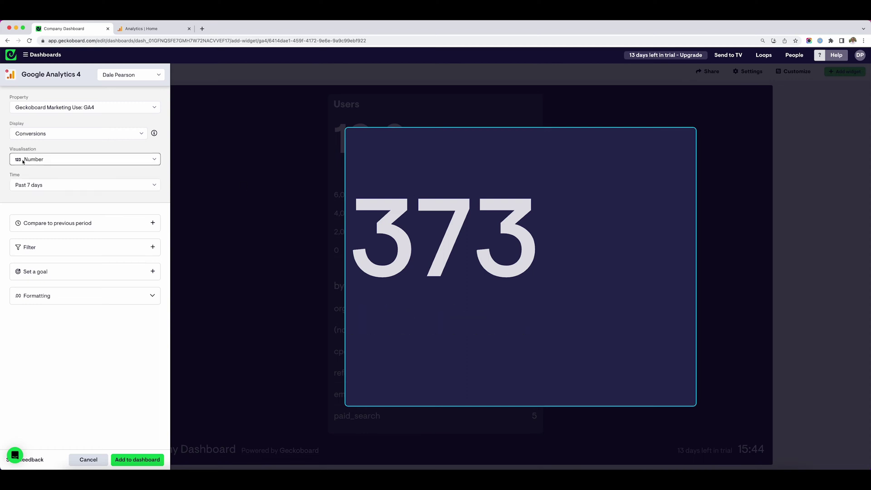
left_click(67, 135)
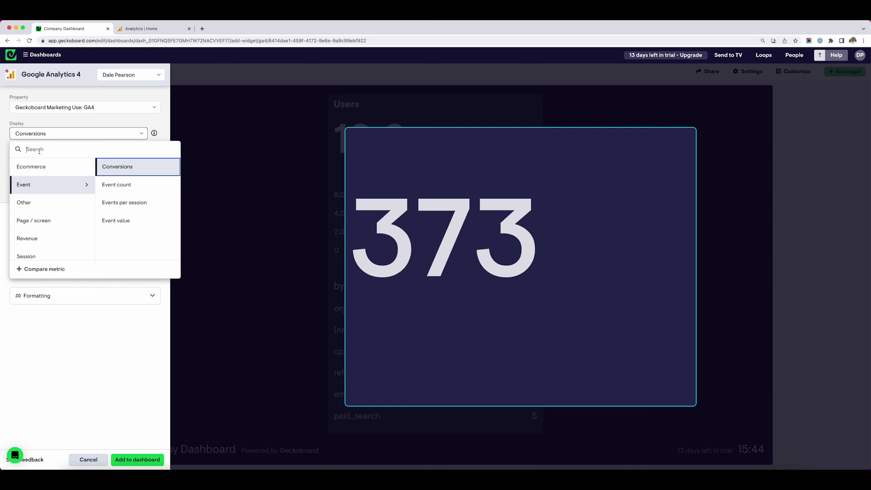
type("conver")
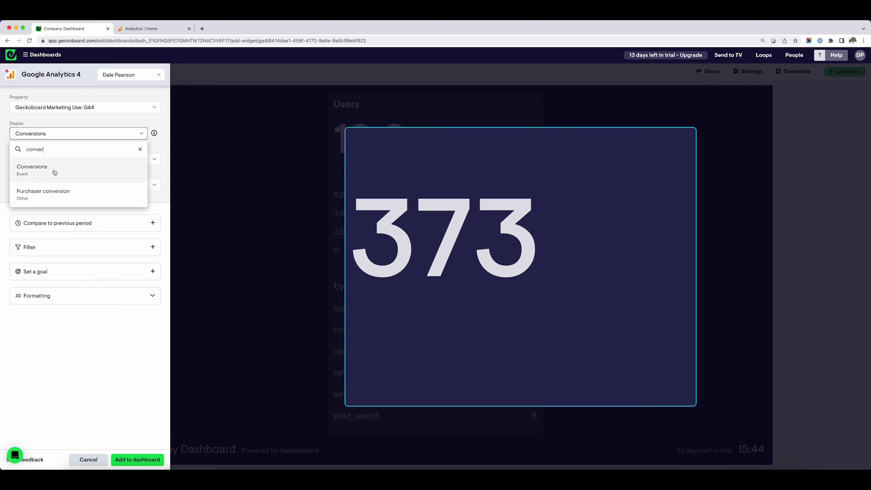
left_click(55, 172)
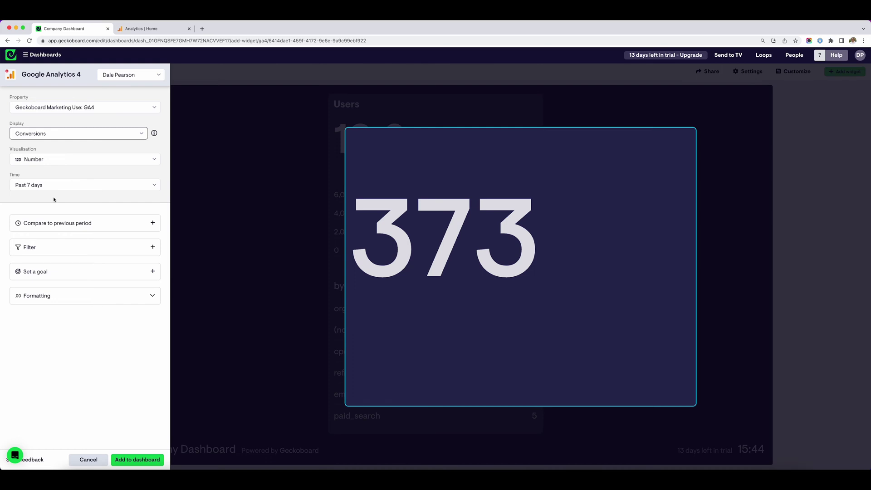
left_click(115, 460)
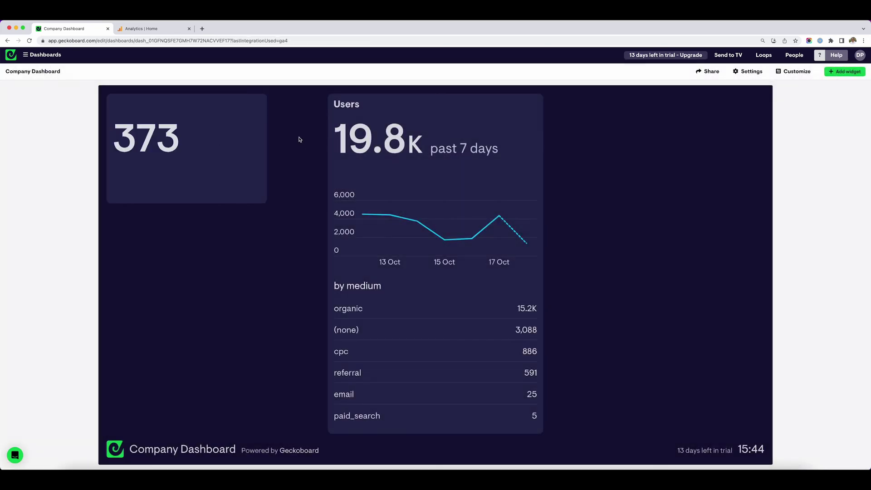
mouse_move(491, 167)
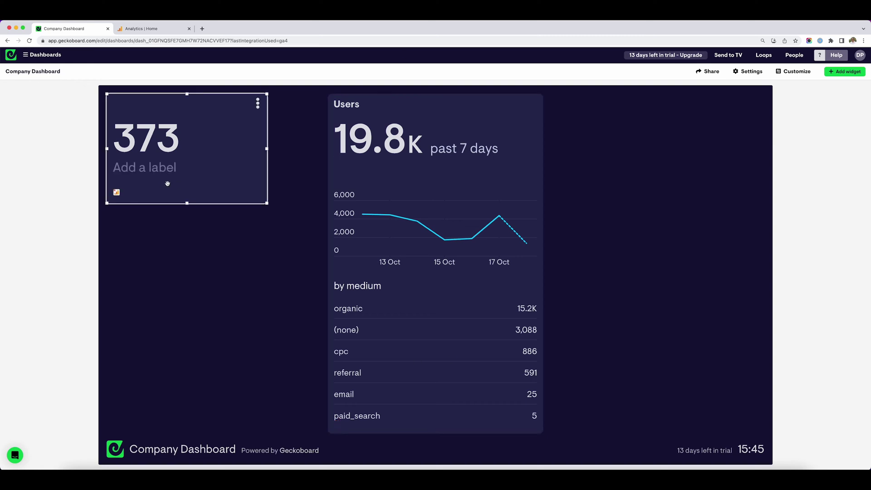
Duplicate the 373 Conversions widget and place the copy below the original
left_click(145, 169)
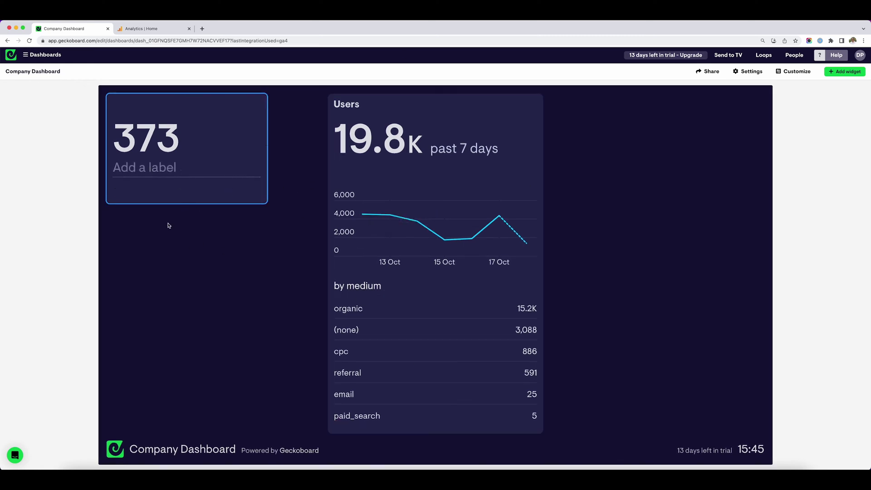
left_click(261, 237)
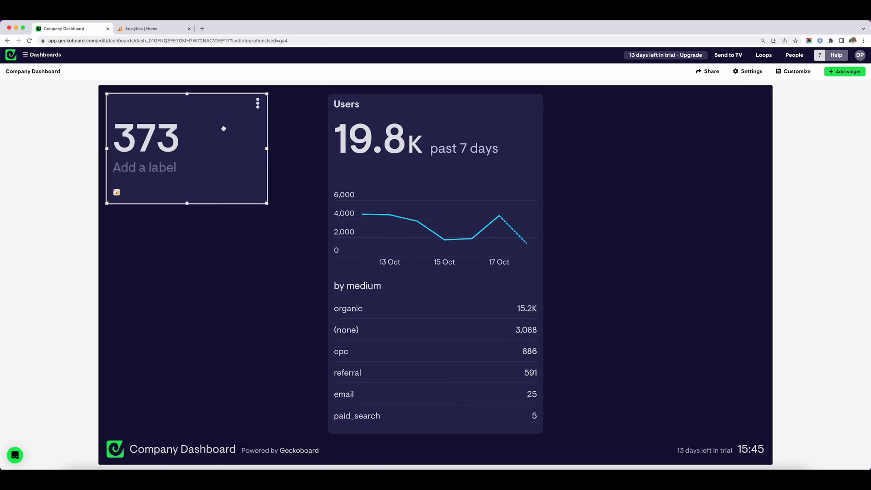
mouse_move(361, 171)
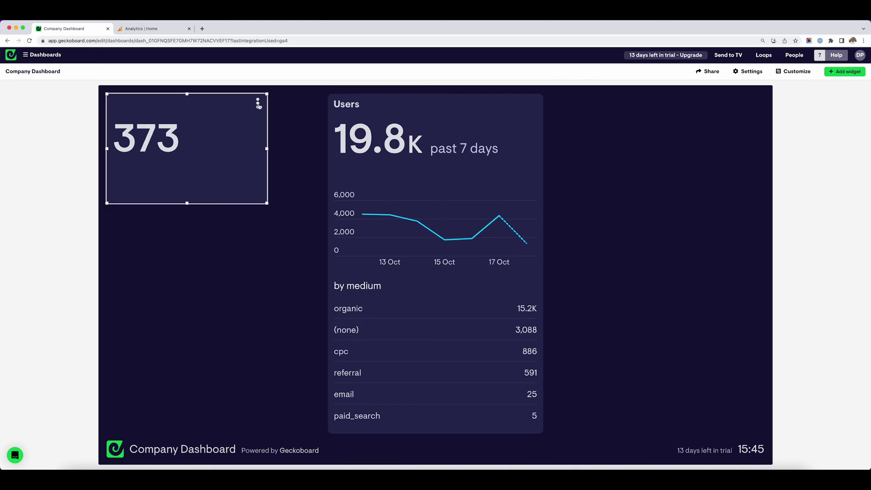
left_click(258, 104)
left_click(305, 135)
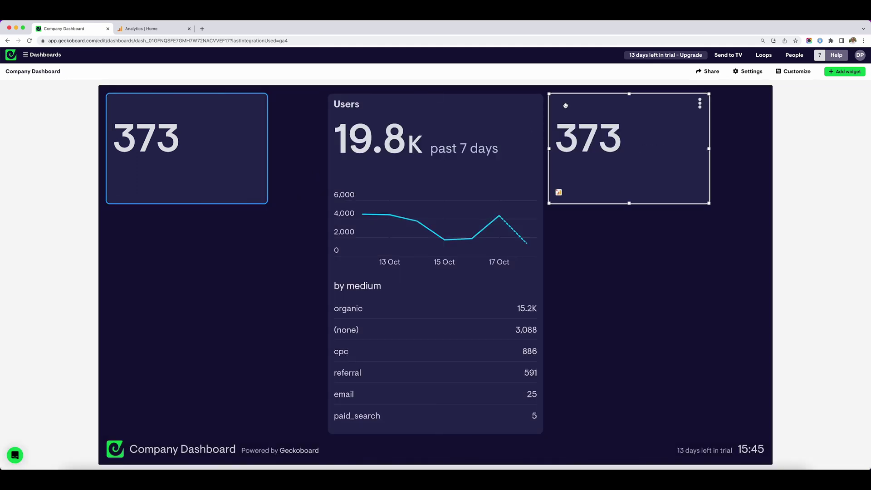
left_click_drag(565, 104, 113, 181)
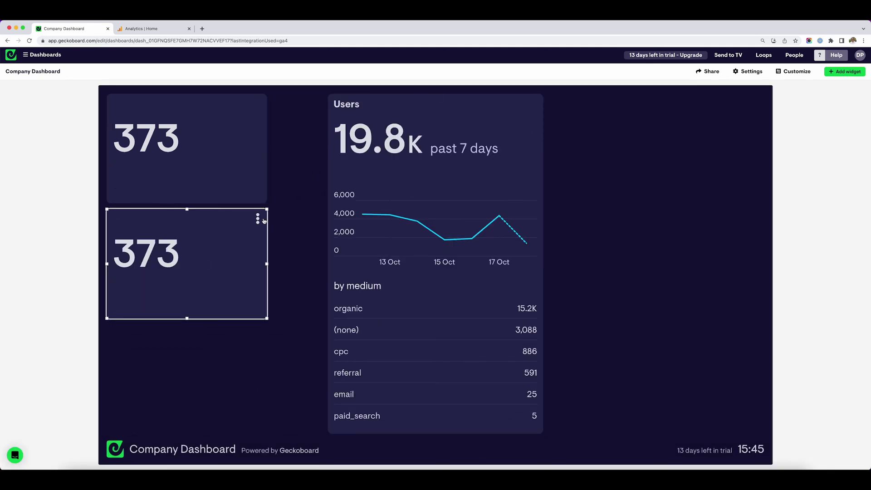
Change the copied widget's visualisation to a Line Chart of Conversions and save it
left_click(257, 217)
left_click(283, 220)
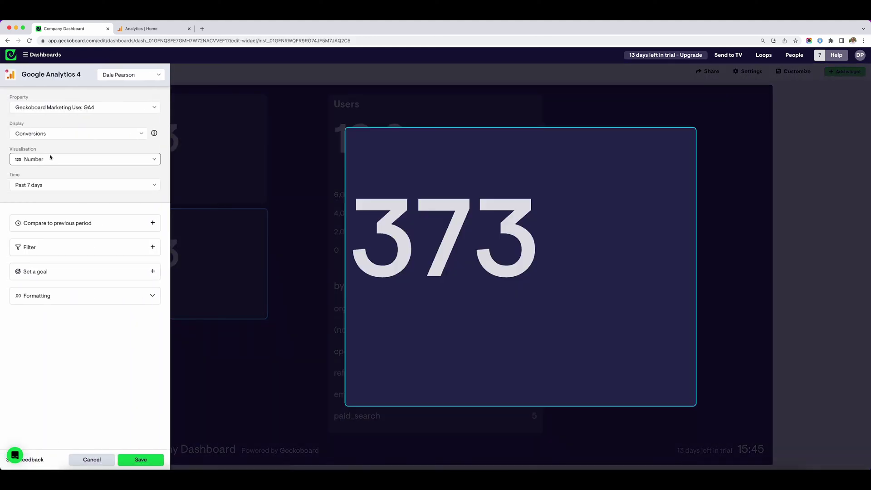
left_click(54, 136)
left_click(54, 137)
left_click(38, 159)
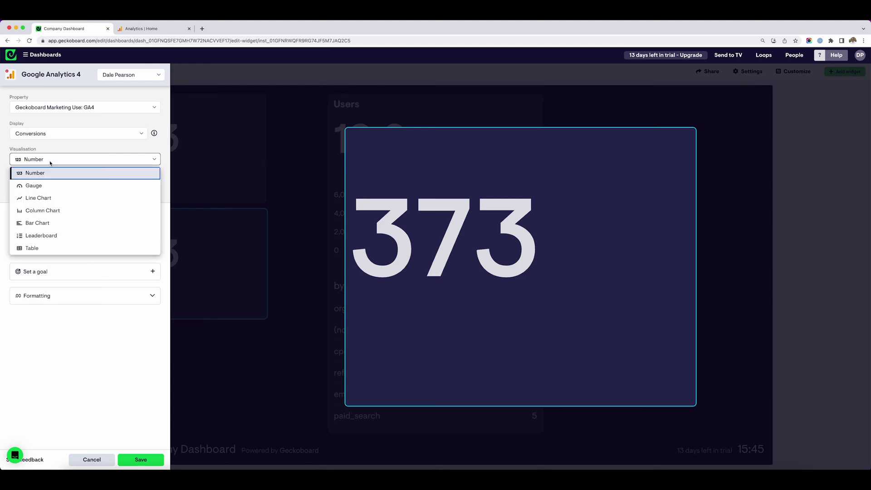
left_click(40, 200)
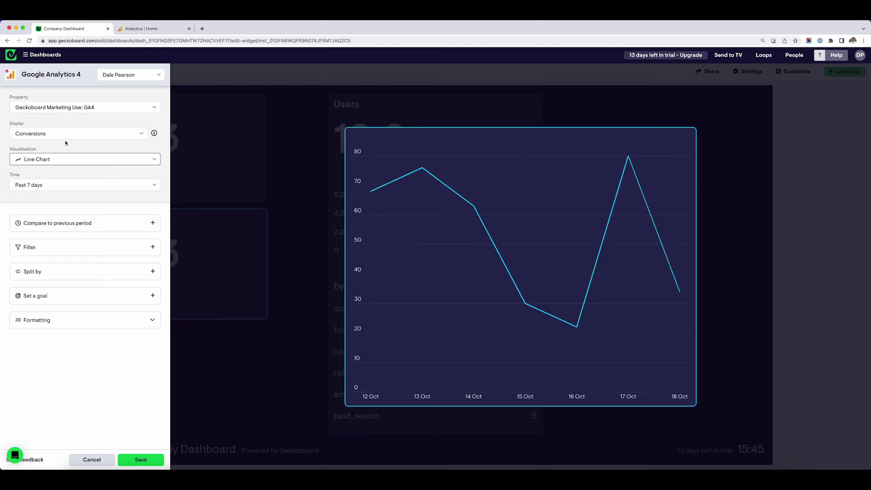
left_click(142, 459)
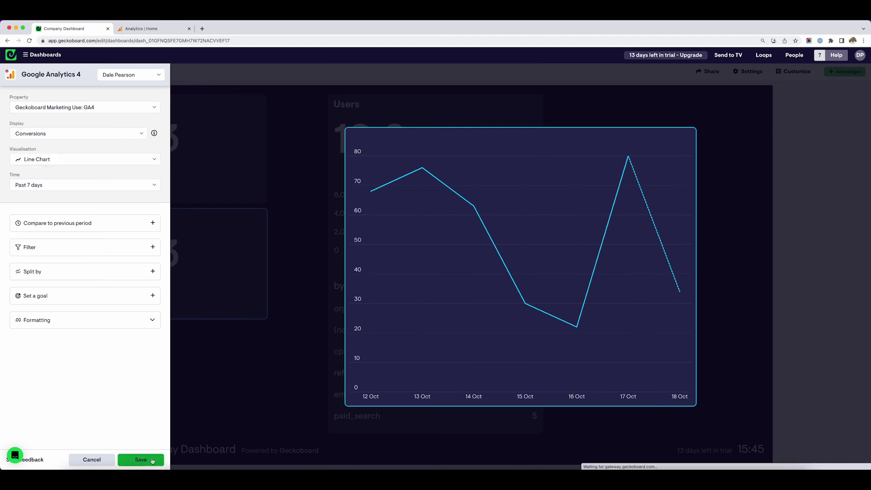
Group the line chart with the 373 number under the title 'Conversions' and make the group taller
left_click_drag(184, 210, 157, 181)
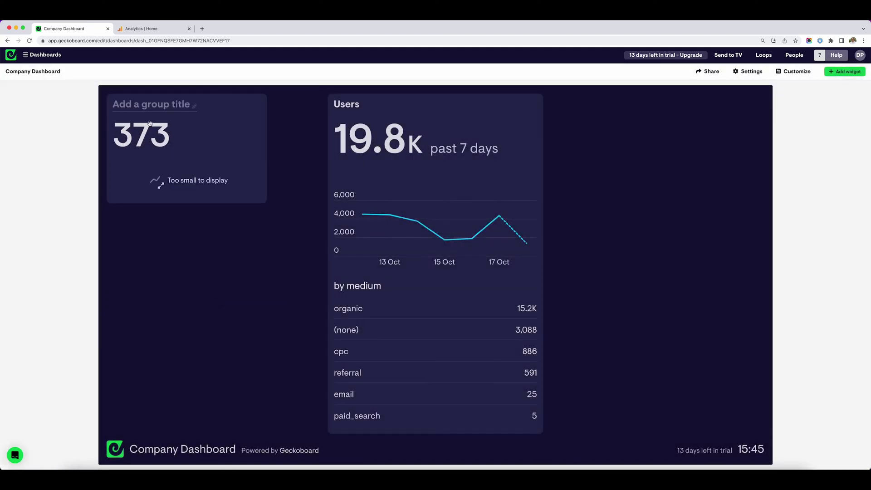
left_click(137, 106)
type("Conve")
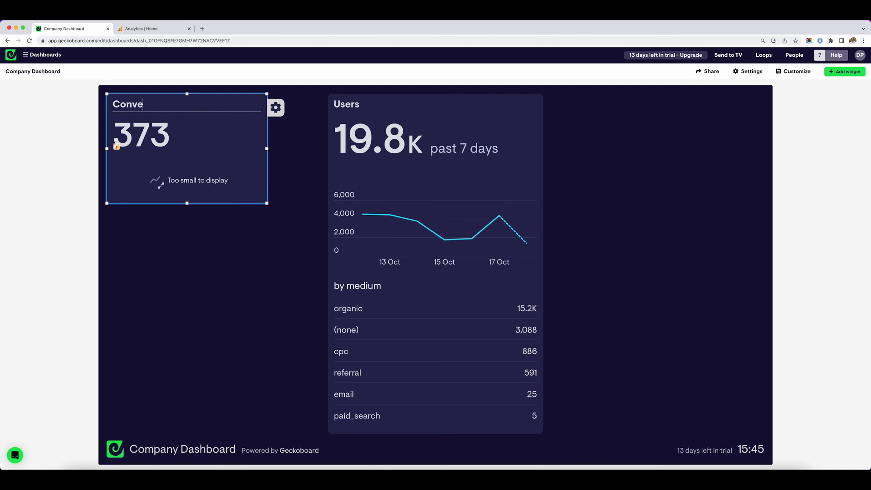
type("rsions")
left_click(202, 225)
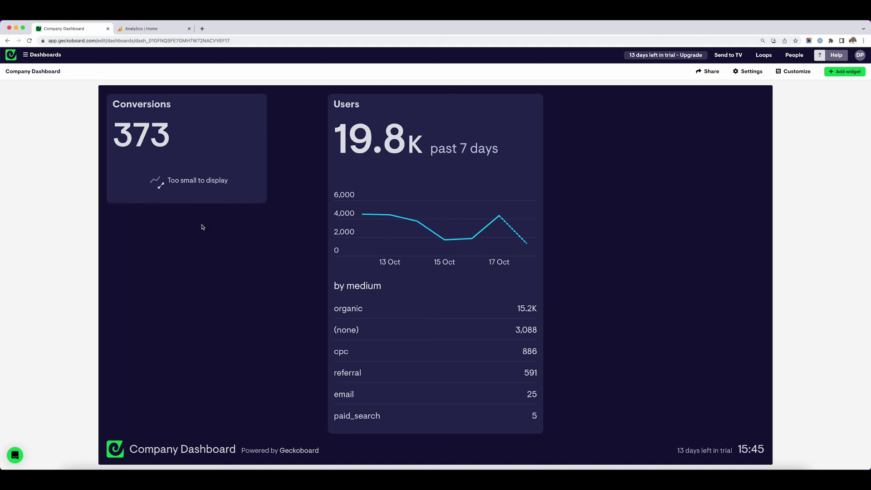
left_click_drag(187, 204, 188, 310)
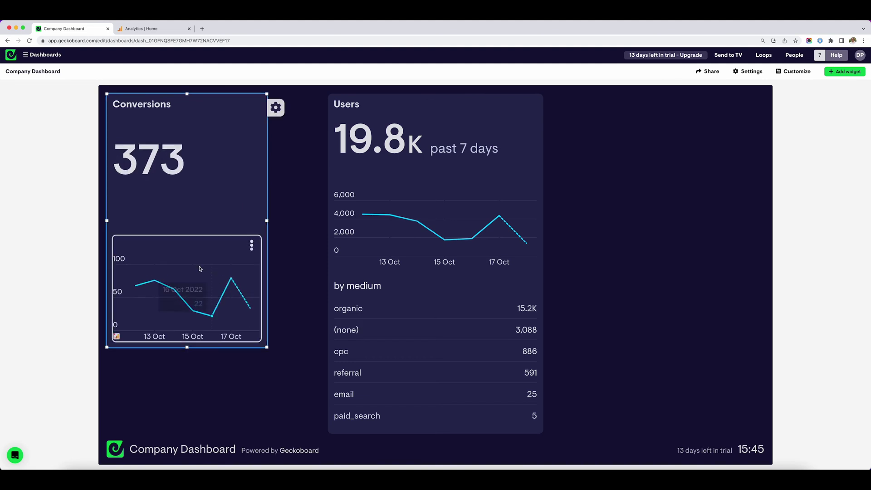
Label the 373 number 'past 7 days' and duplicate the conversions line chart
left_click(159, 196)
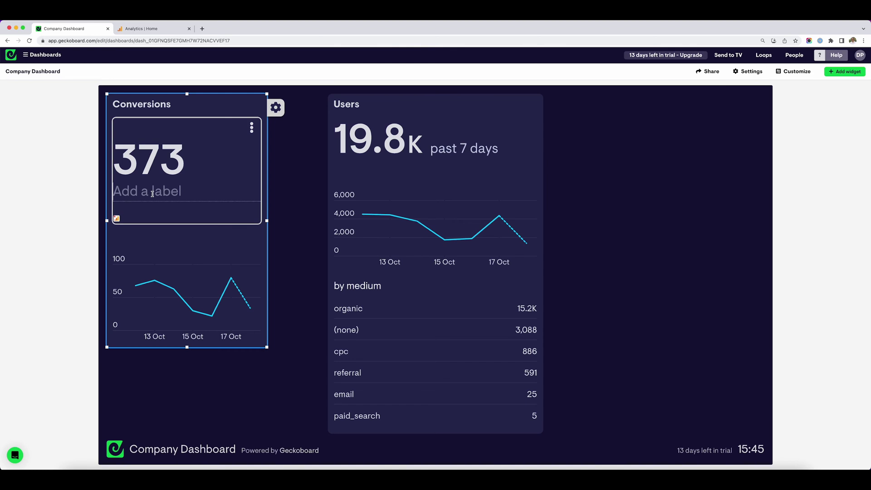
type("past 7 days")
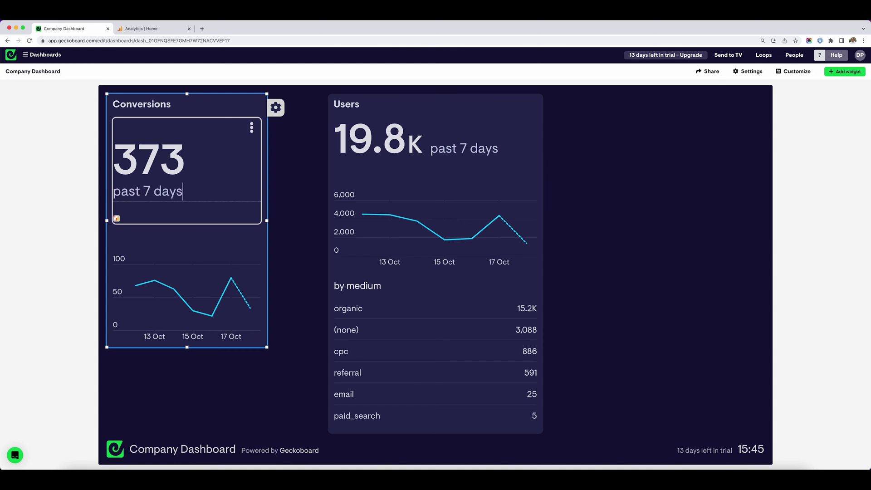
left_click(227, 436)
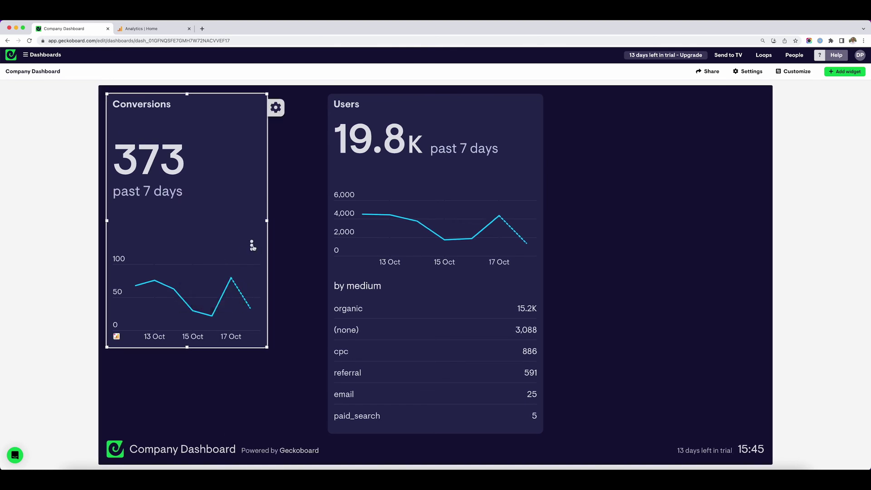
left_click(252, 245)
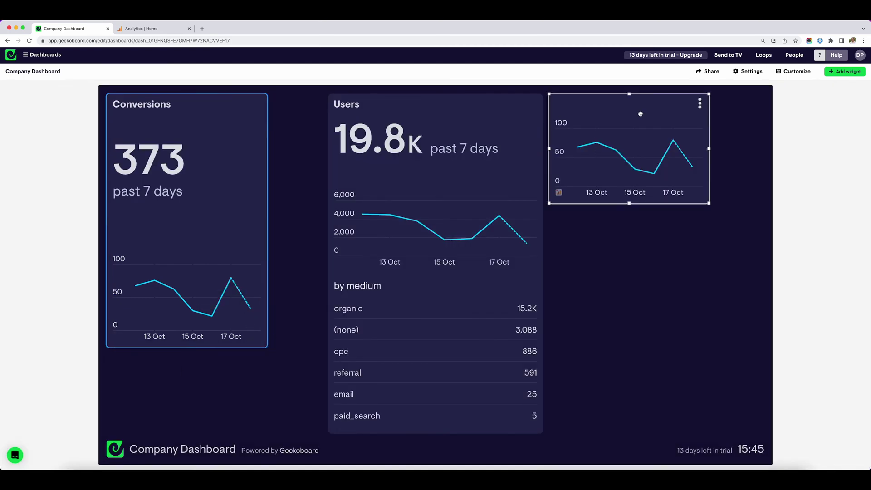
Move the chart copy into the Conversions group and stretch the group beside Users
left_click_drag(639, 114, 185, 365)
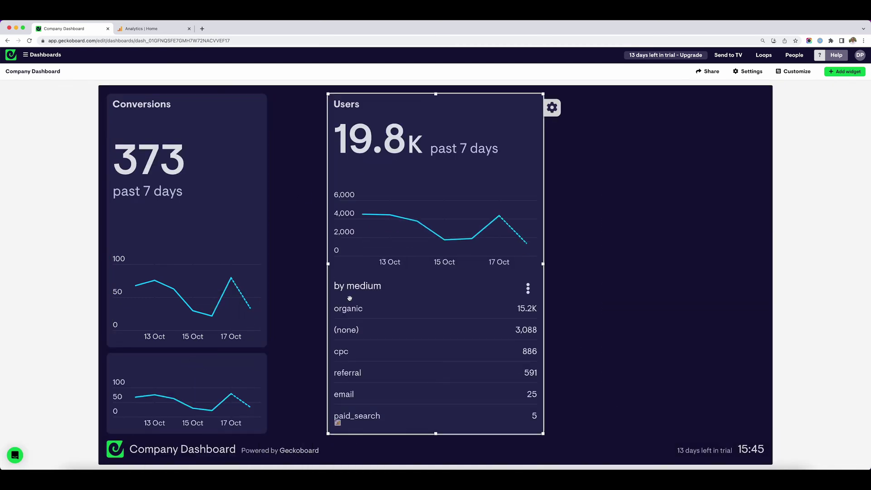
left_click_drag(194, 365, 186, 433)
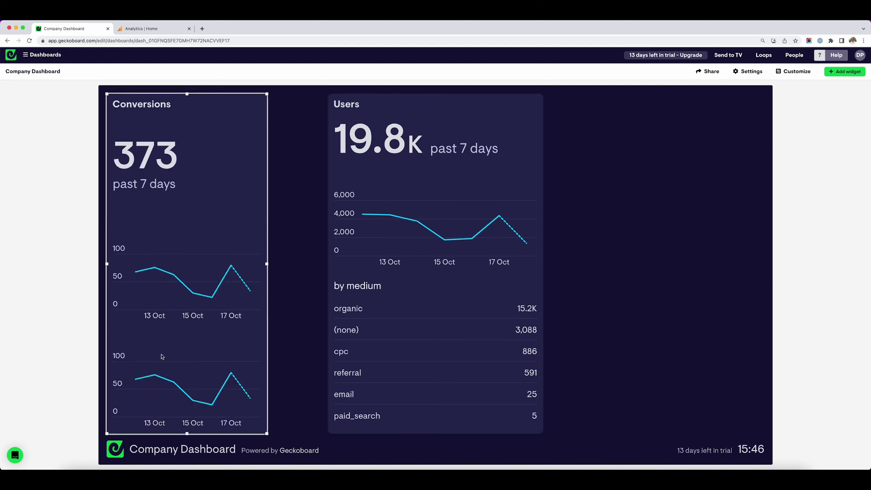
left_click_drag(195, 346, 251, 347)
Turn the lower chart into a Leaderboard broken down by First user medium and save it
left_click(307, 342)
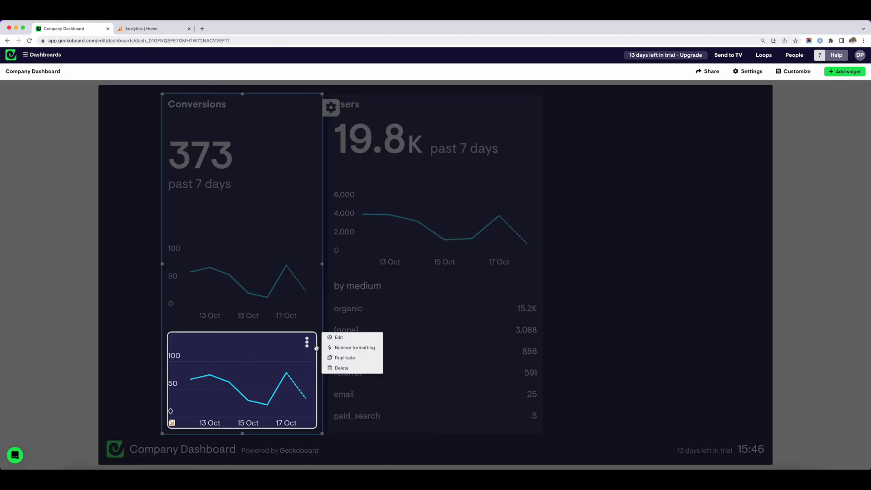
left_click(339, 337)
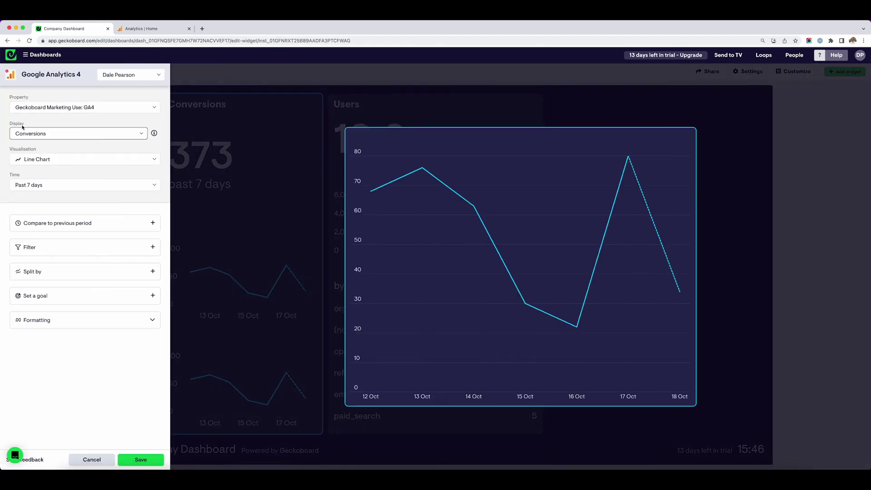
left_click(36, 159)
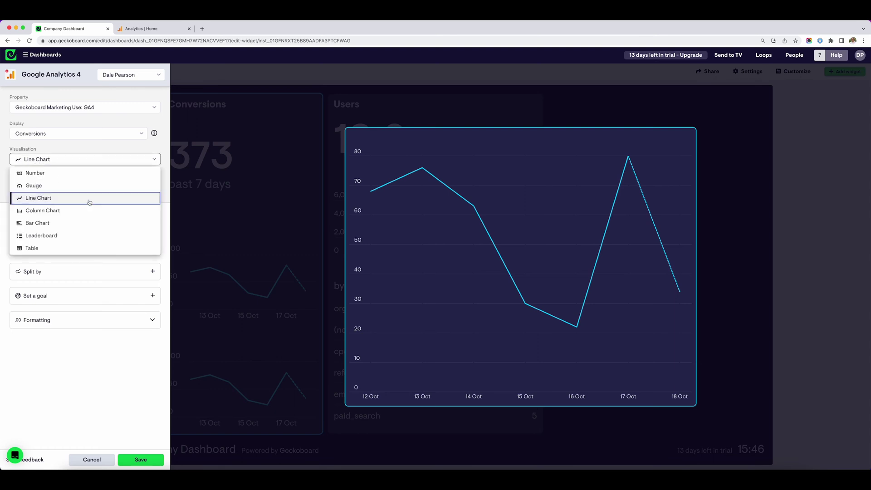
left_click(45, 235)
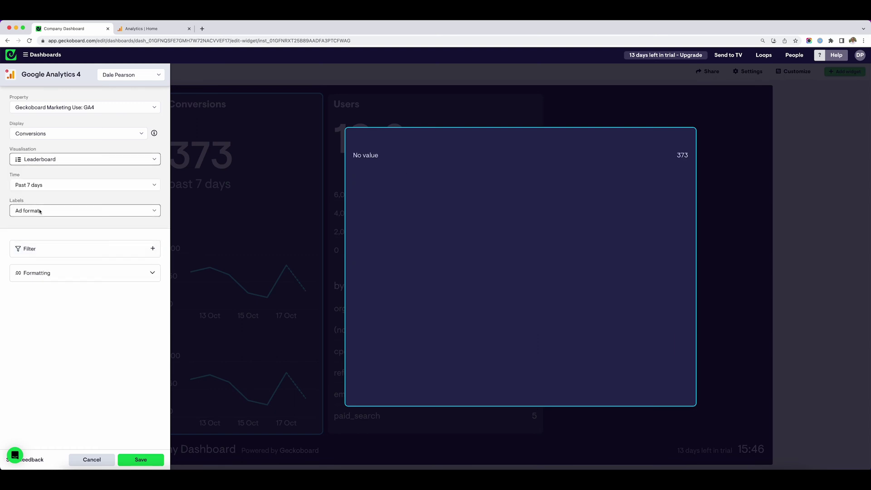
left_click(54, 211)
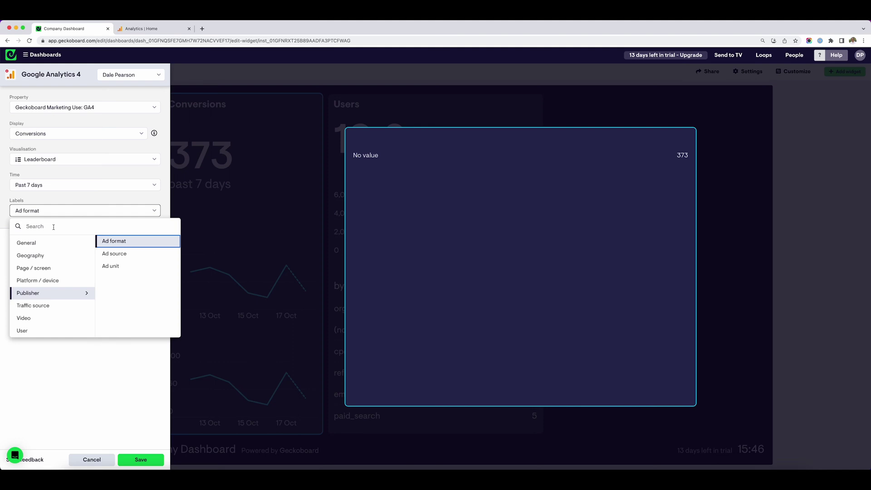
type("mediu")
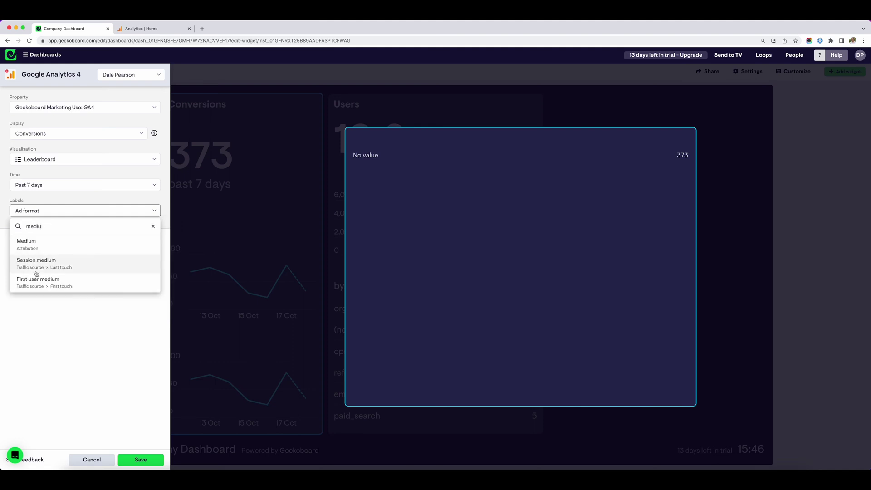
left_click(42, 286)
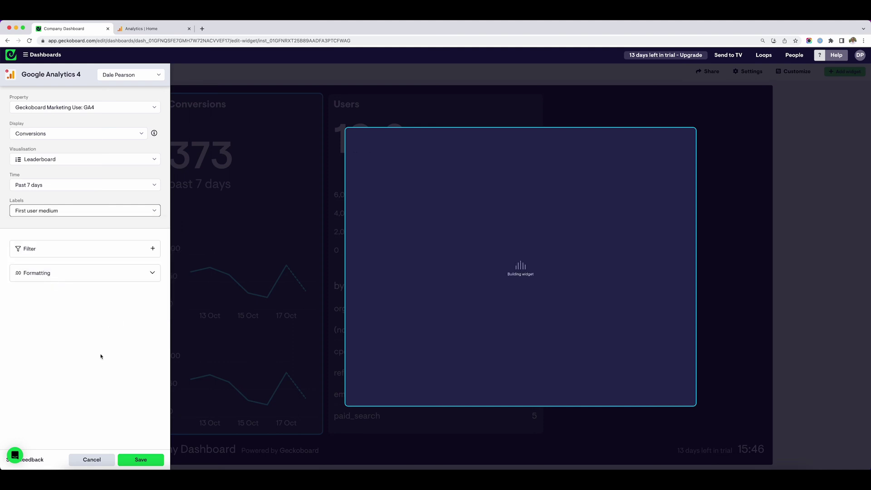
left_click(140, 459)
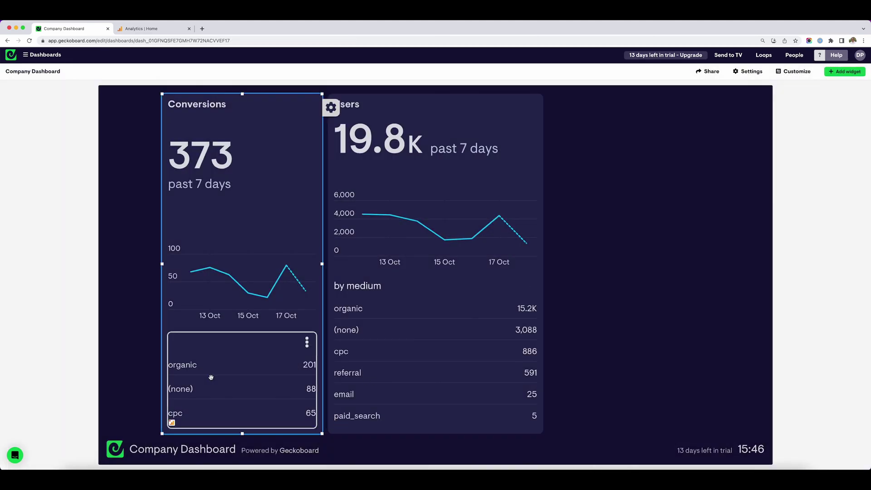
Widen the Conversions group and enlarge its leaderboard and chart areas
left_click_drag(259, 327, 244, 263)
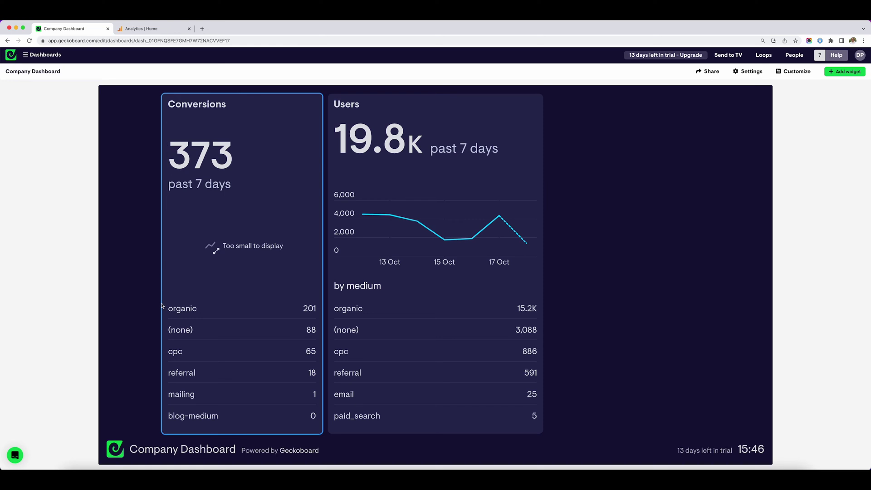
left_click_drag(161, 264, 109, 263)
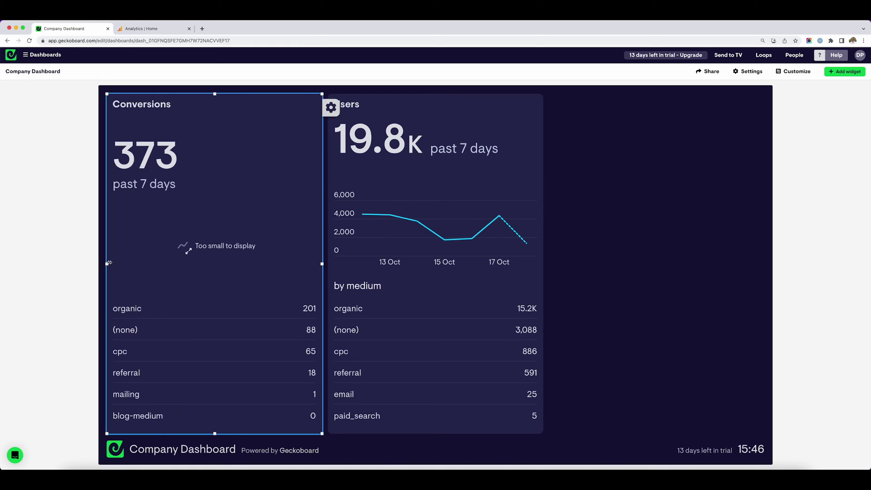
left_click(185, 191)
left_click(213, 225)
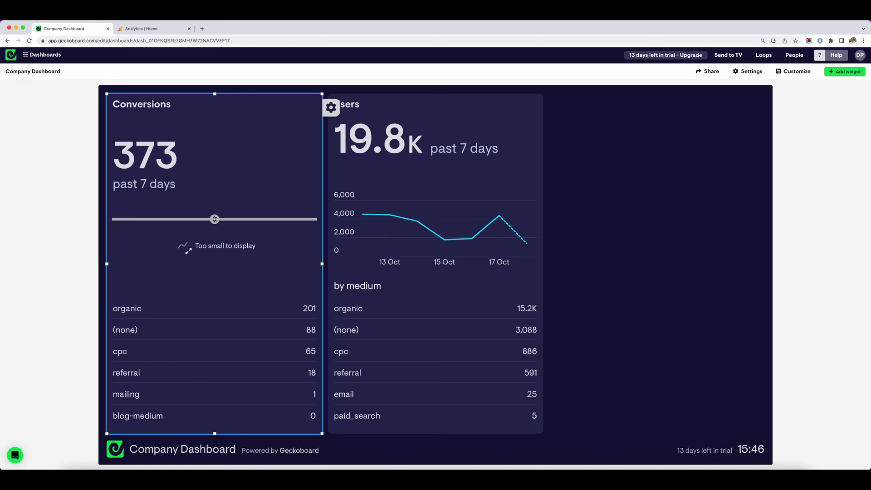
left_click_drag(218, 210, 214, 165)
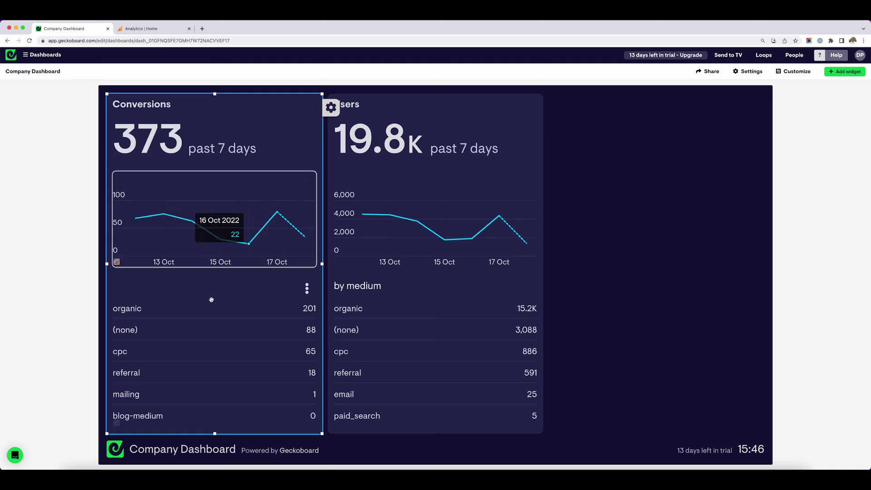
Title the Conversions breakdown table 'by medium'
left_click(183, 298)
type("by ")
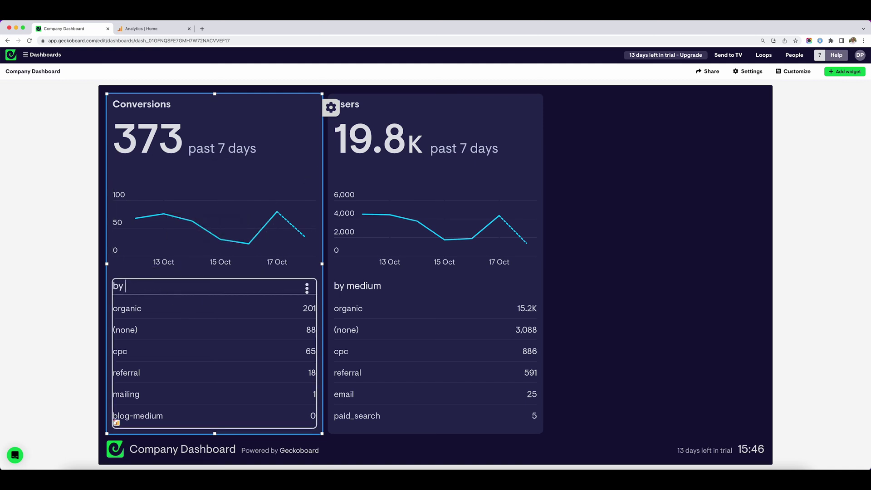
type("medium")
key("Return")
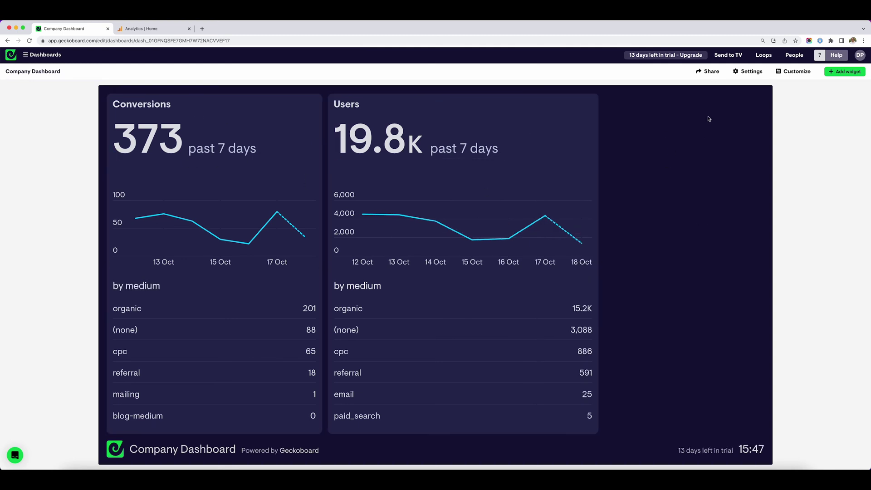
Create a GA4 Engagement time widget with the time range kept at Past 7 days
left_click(846, 72)
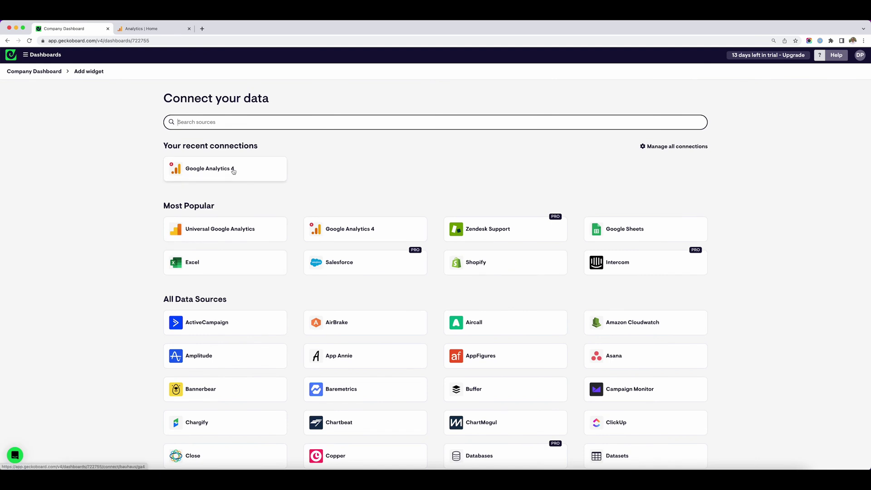
left_click(211, 170)
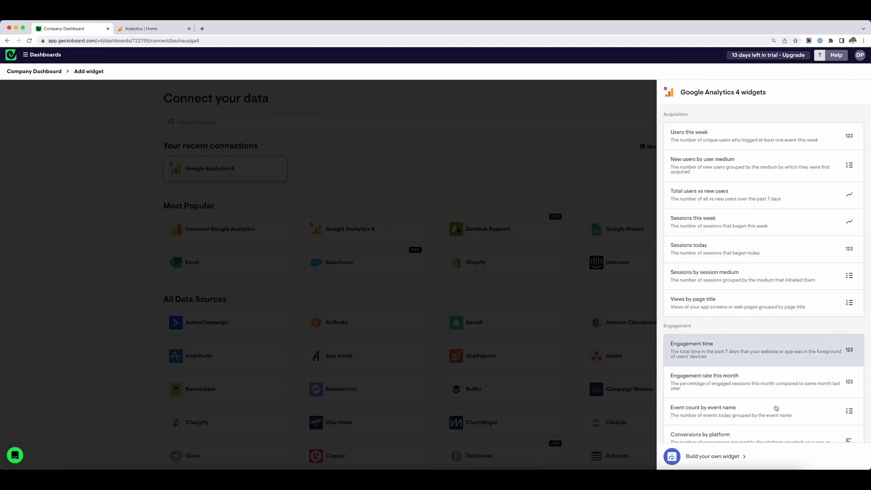
scroll(714, 360, "down", 2)
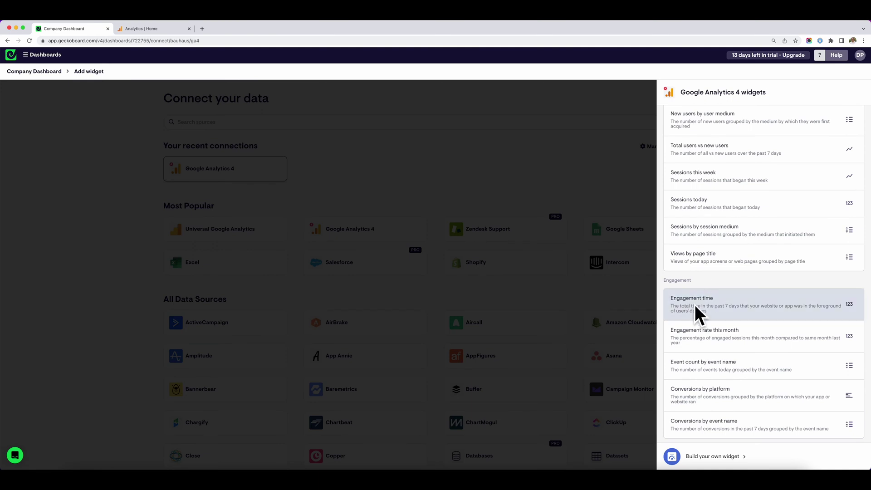
left_click(719, 307)
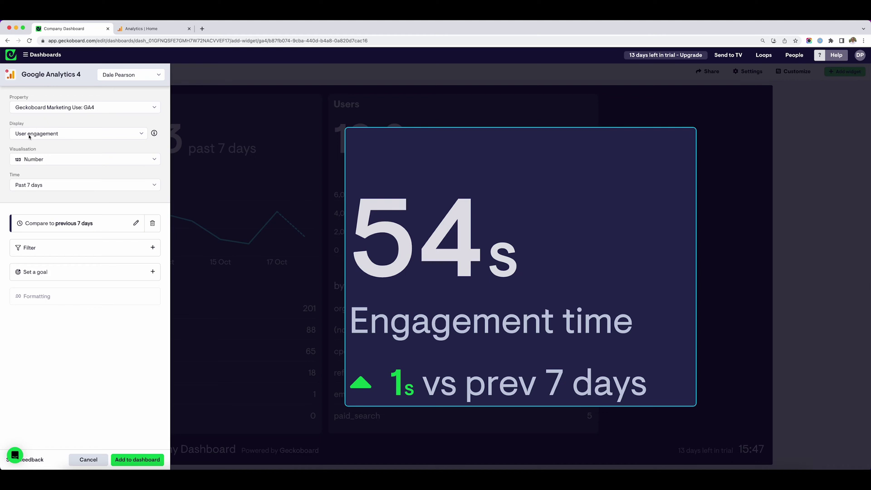
left_click(52, 185)
left_click(40, 203)
Compare Engagement time against the previous 7 days as an amount and add it to the dashboard
left_click(153, 224)
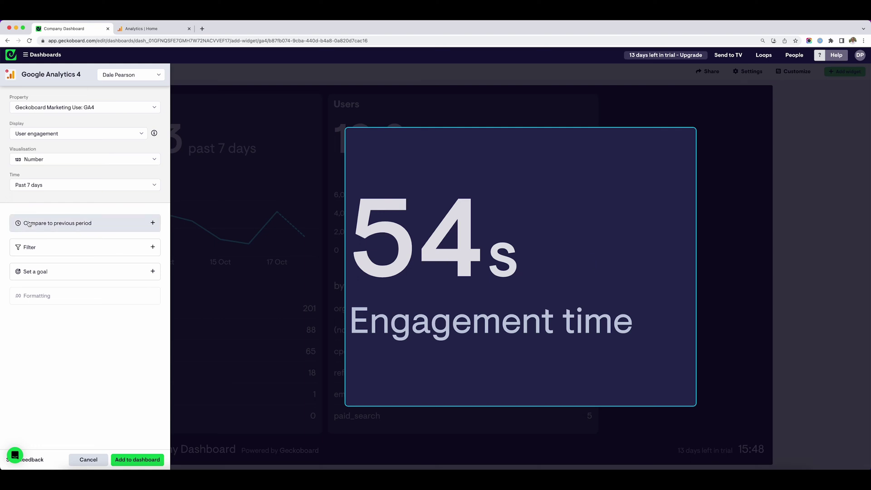
left_click(59, 223)
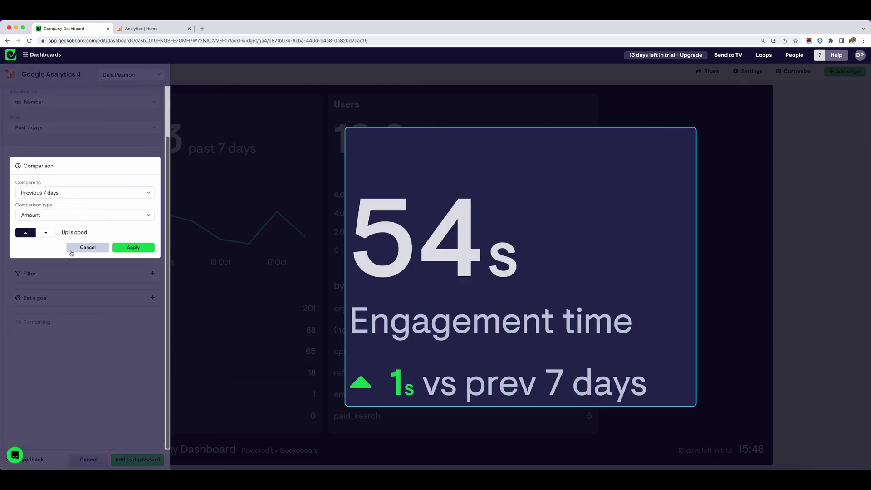
left_click(63, 216)
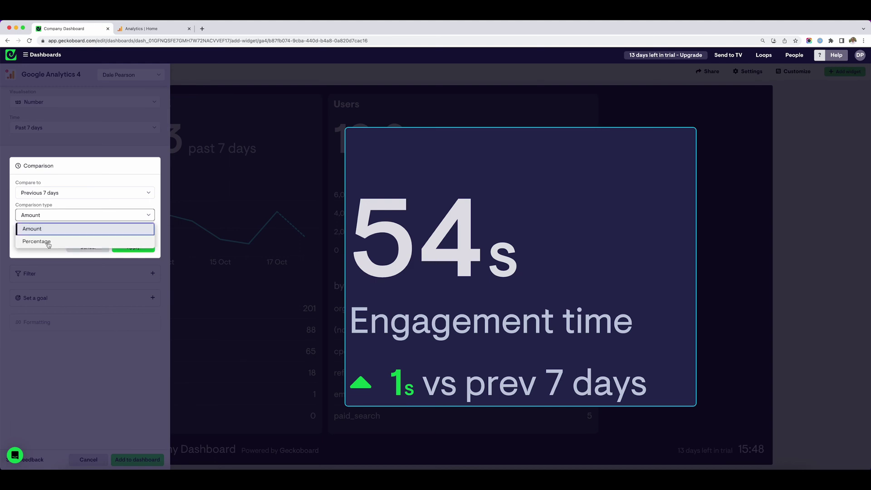
left_click(48, 243)
left_click(57, 221)
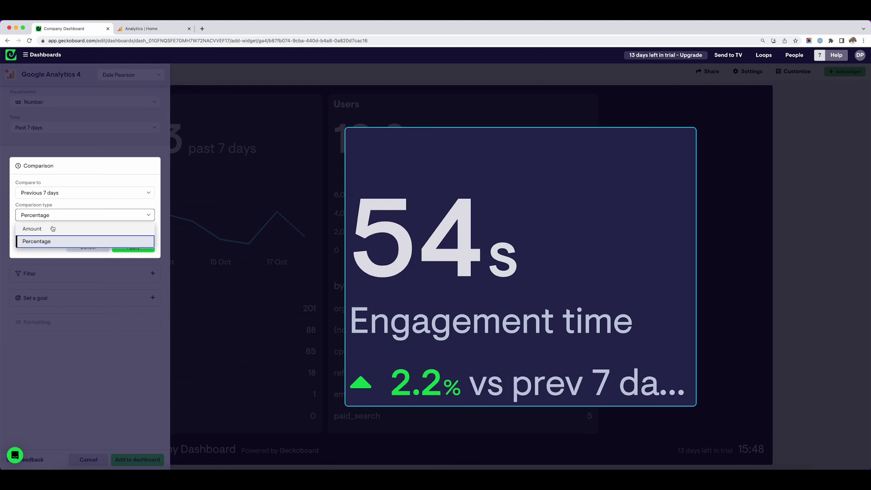
left_click(52, 230)
left_click(58, 194)
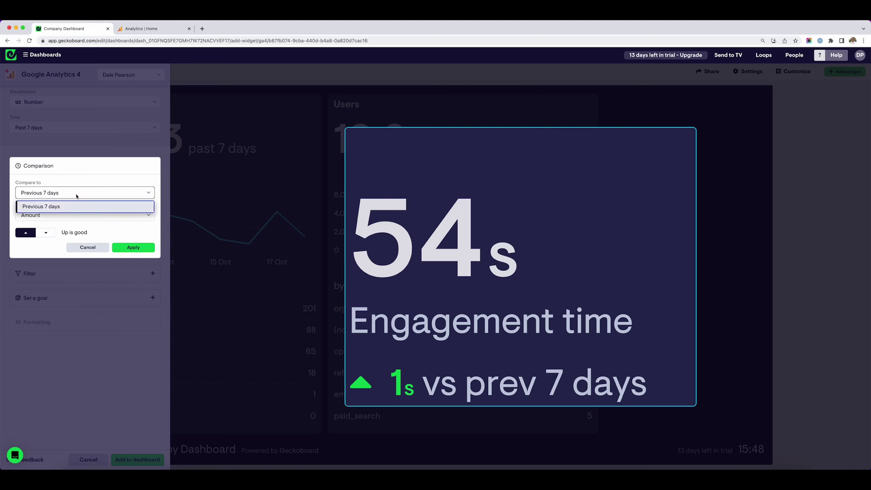
left_click(65, 208)
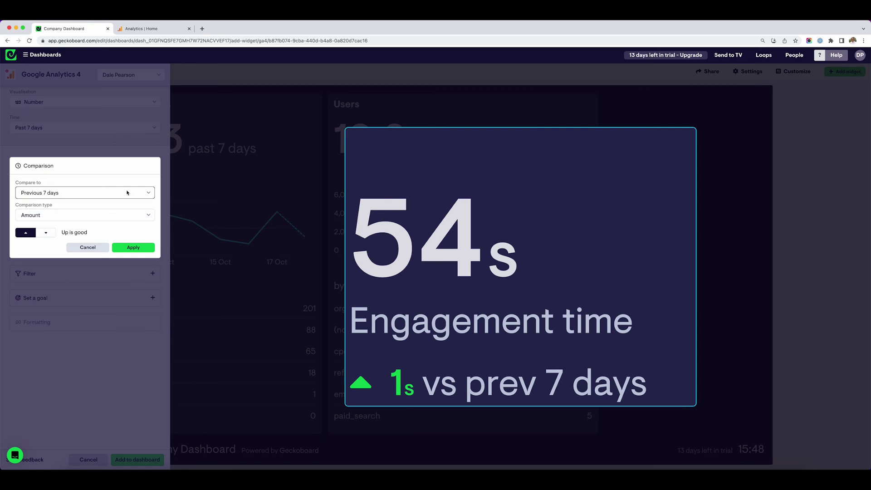
left_click(133, 247)
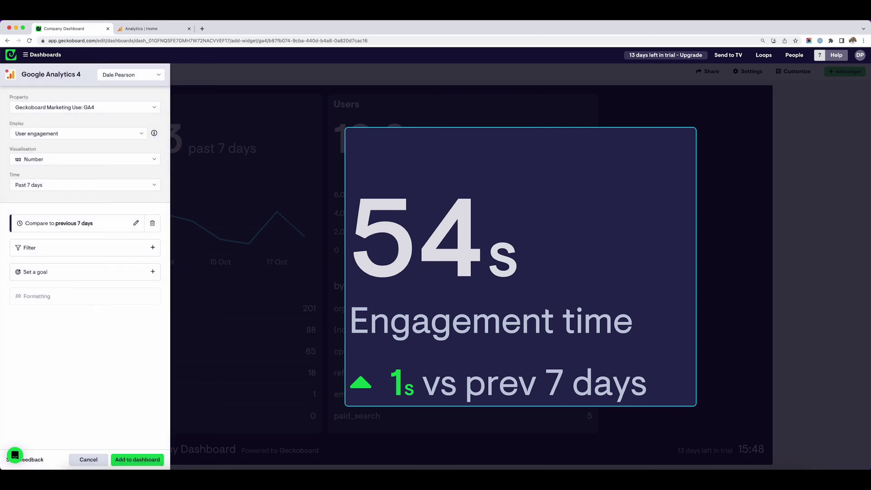
left_click(127, 459)
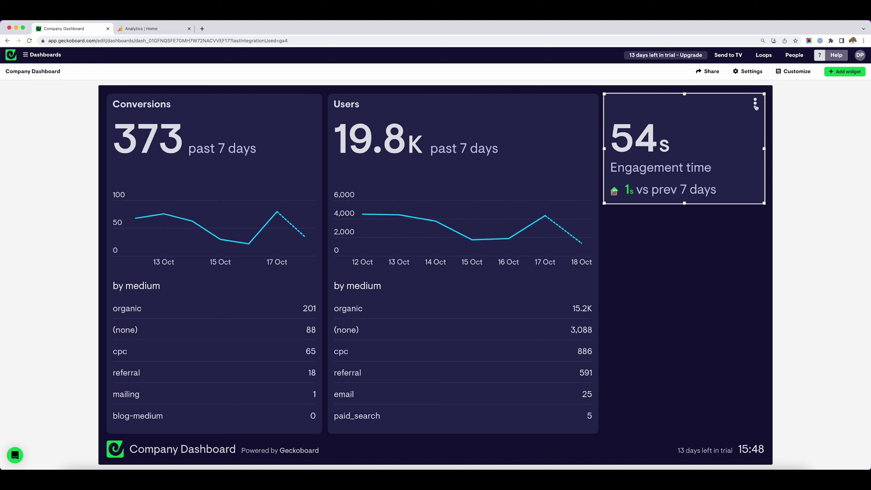
Create a GA4 Engagement rate this month widget, kept as a number
left_click(844, 71)
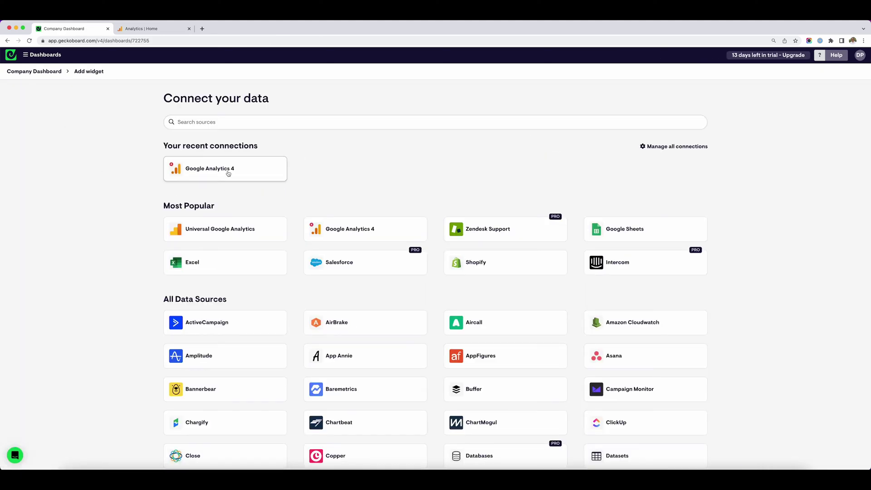
left_click(226, 171)
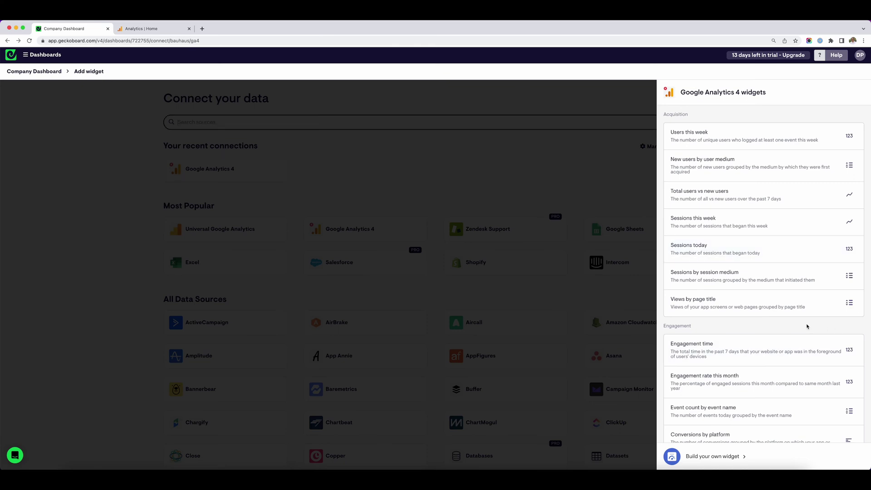
scroll(788, 324, "down", 2)
left_click(740, 332)
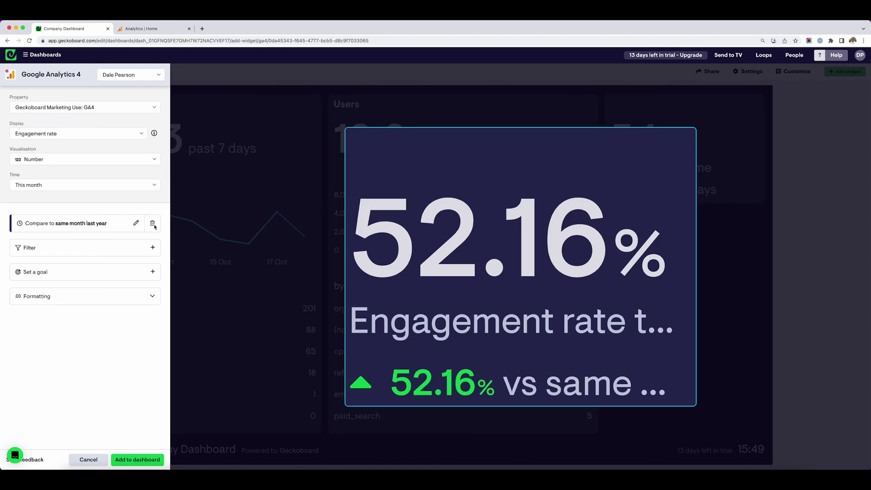
left_click(34, 159)
left_click(35, 161)
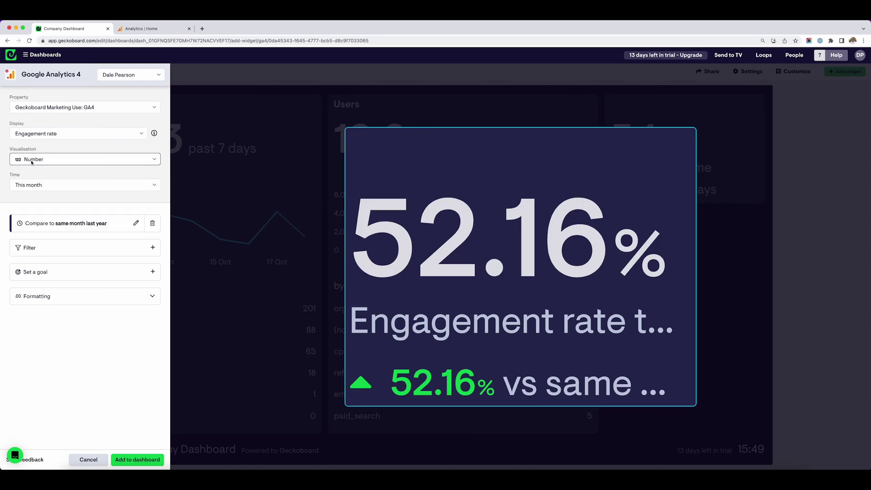
Set the engagement rate time range to Past 7 days and add the 51.37% tile to the dashboard
left_click(39, 185)
scroll(53, 249, "down", 4)
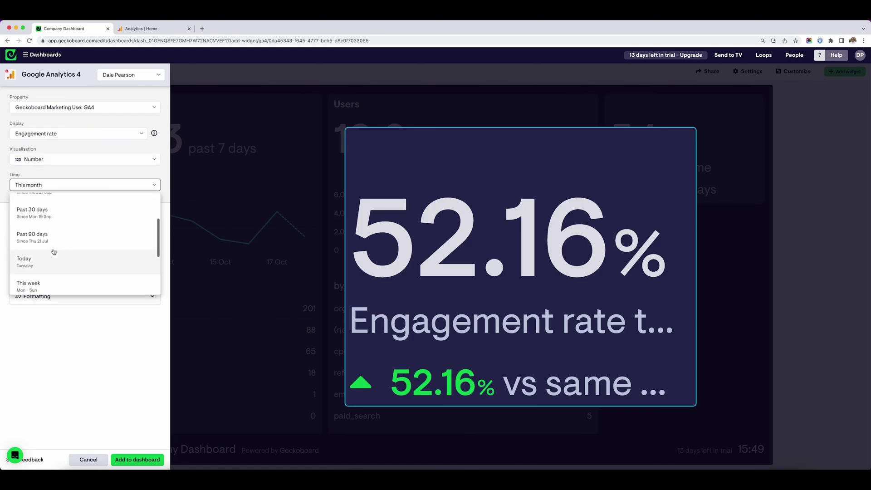
scroll(53, 251, "up", 2)
left_click(32, 200)
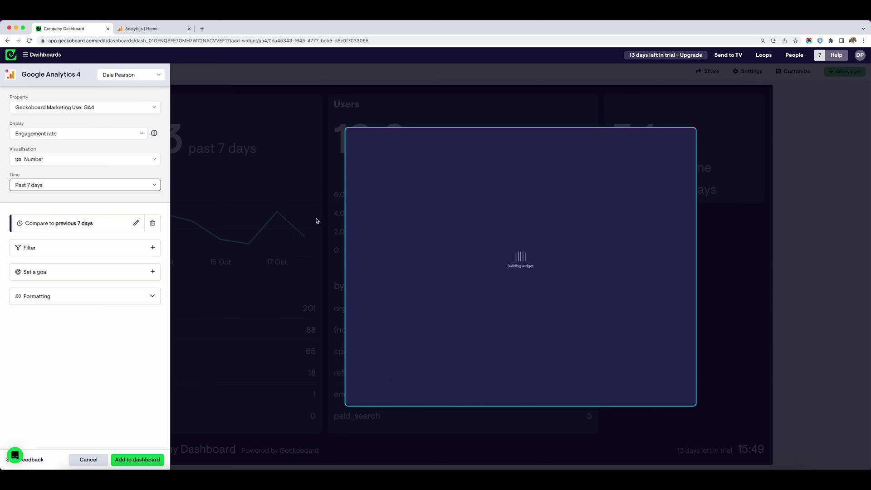
left_click(138, 460)
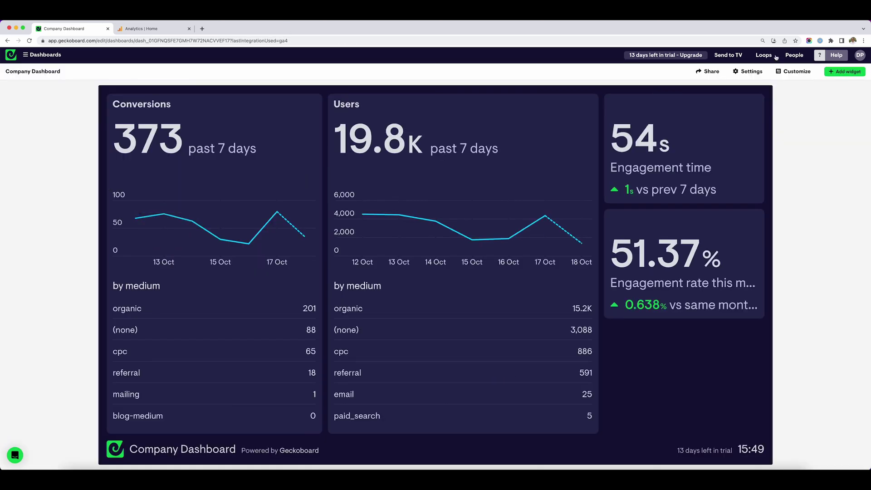
left_click(845, 71)
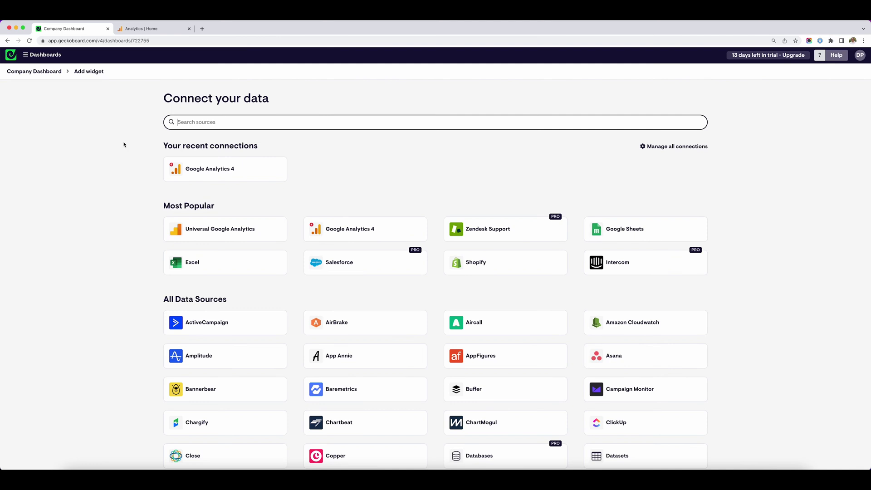
Build a custom GA4 number widget displaying Events per session (4.35, past 7 days)
left_click(240, 175)
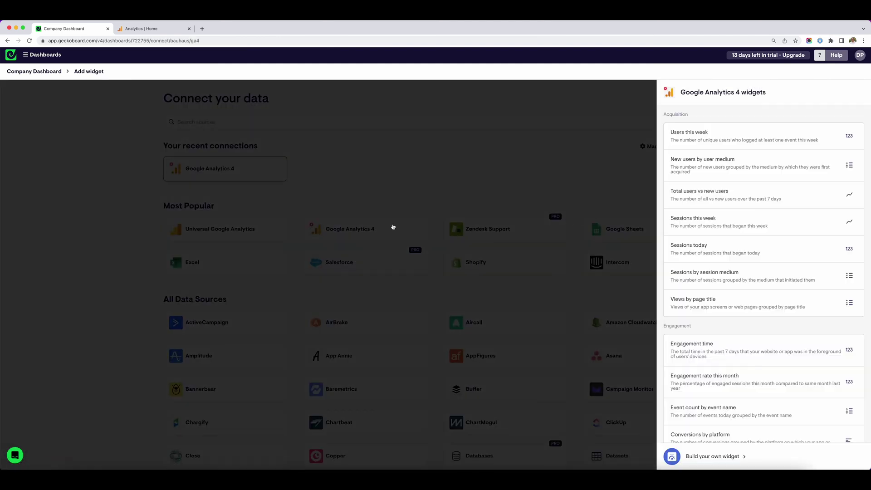
scroll(723, 272, "down", 3)
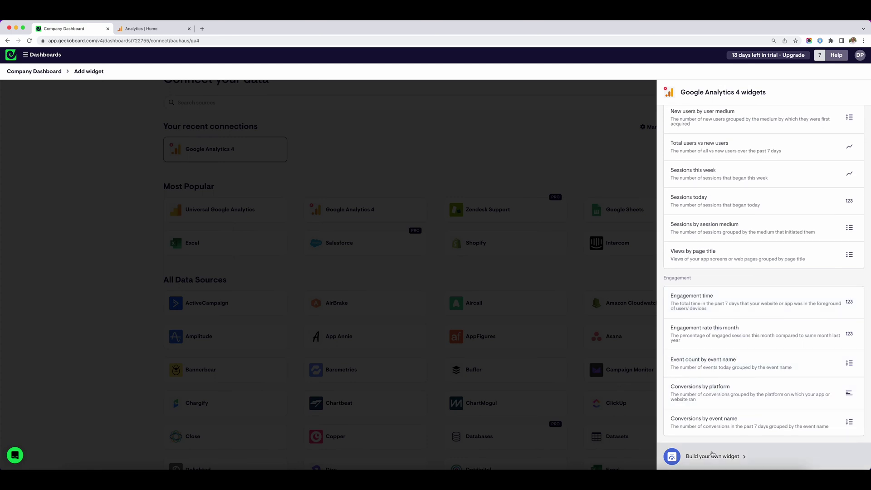
left_click(739, 460)
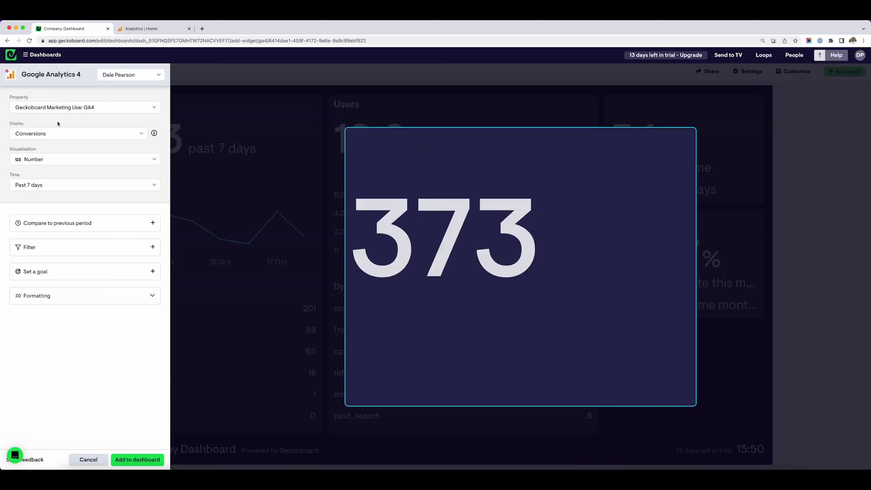
left_click(67, 134)
type("eve")
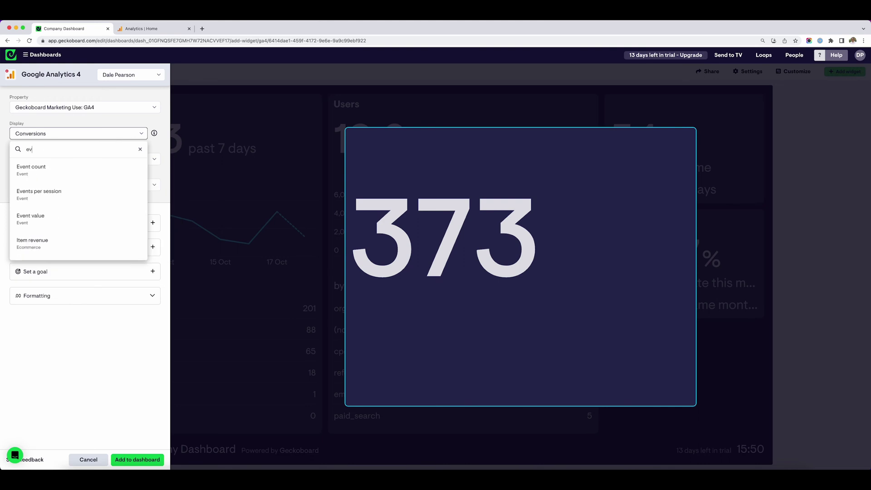
left_click(52, 196)
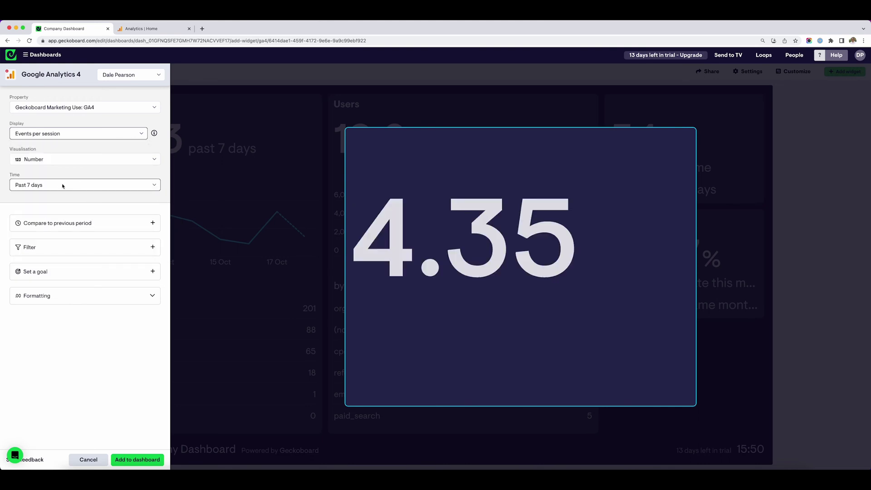
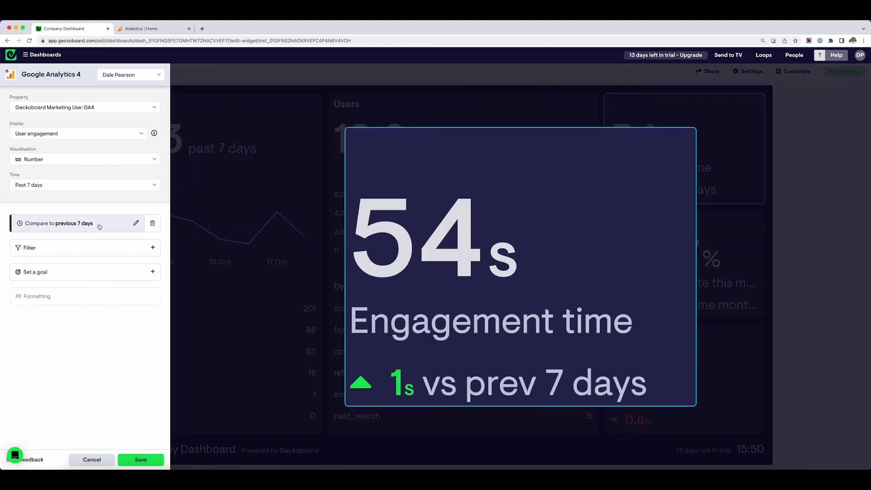
Switch the Engagement time 'vs previous 7 days' comparison to Percentage and save the widget
left_click(136, 222)
left_click(36, 214)
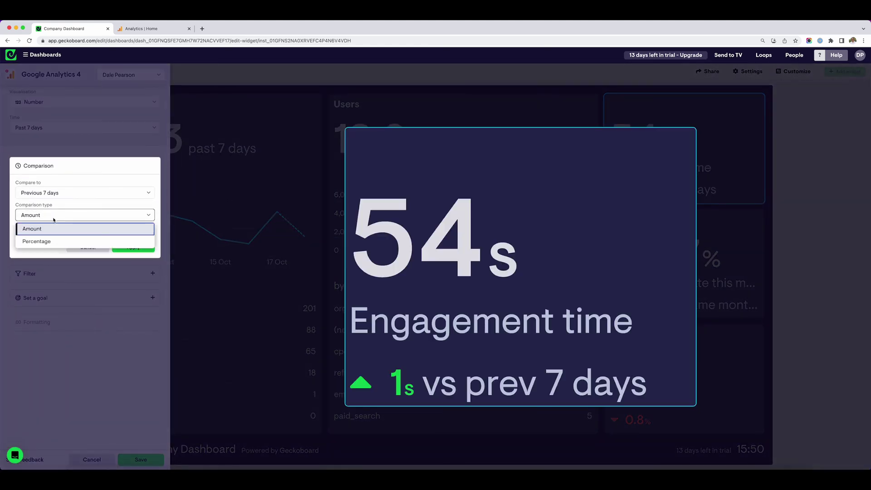
left_click(47, 242)
left_click(132, 247)
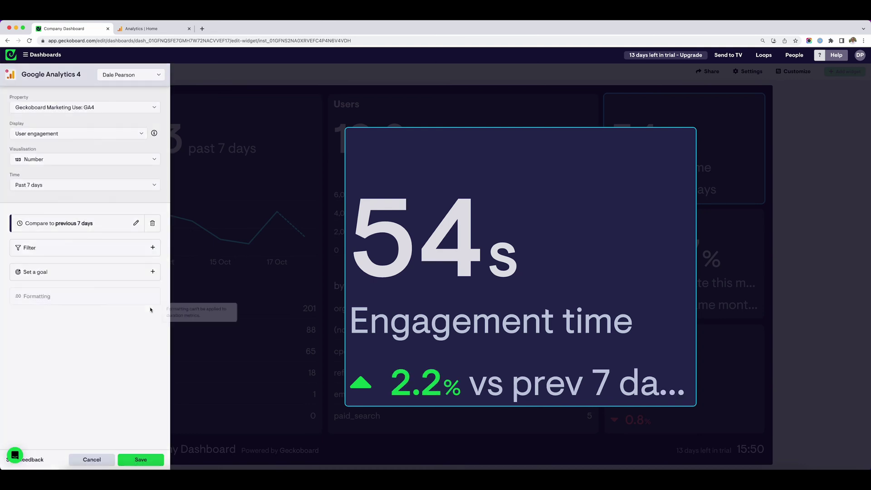
left_click(141, 460)
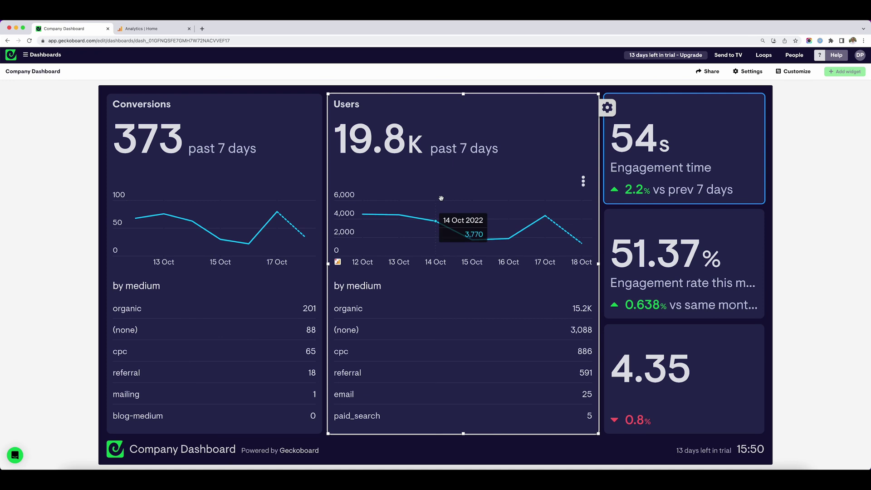
Label the 4.35 stat 'Events per session' and remove 'this month' from the rate label
left_click(641, 398)
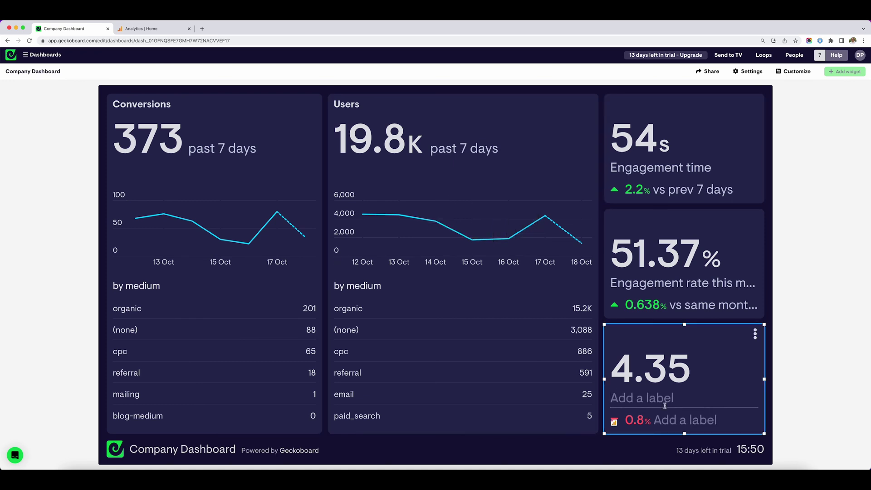
type("Events per")
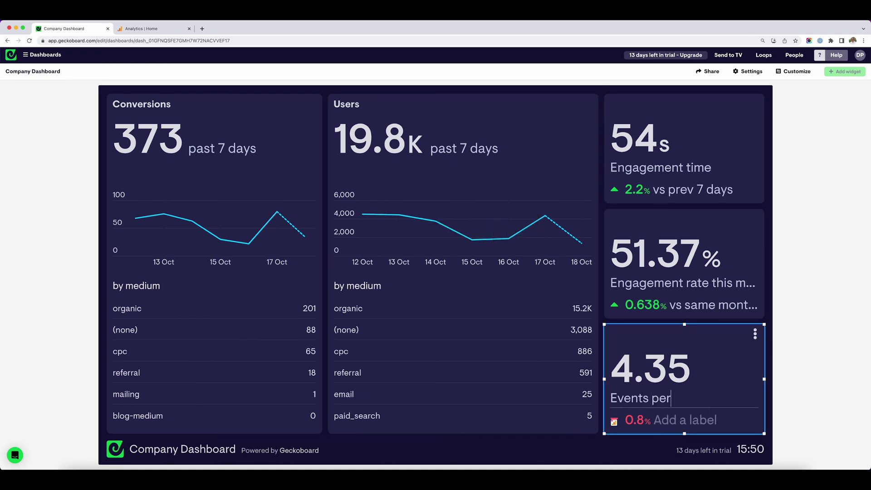
type(" session")
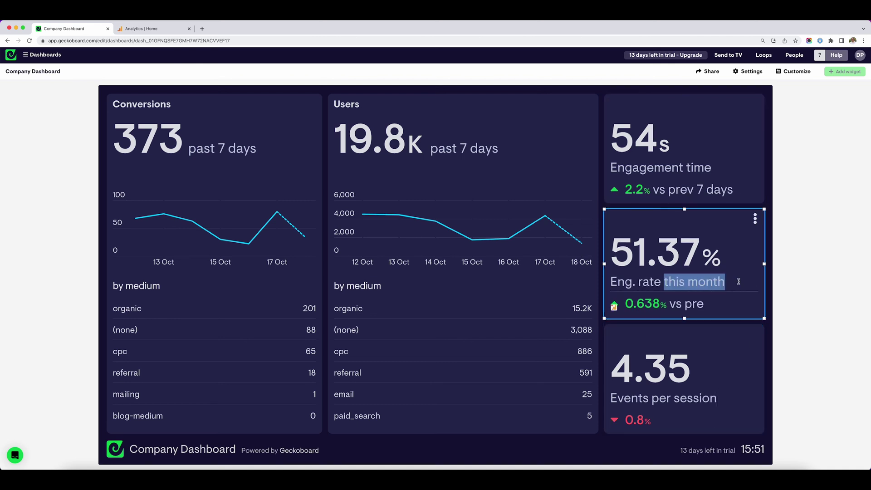
key("BackSpace")
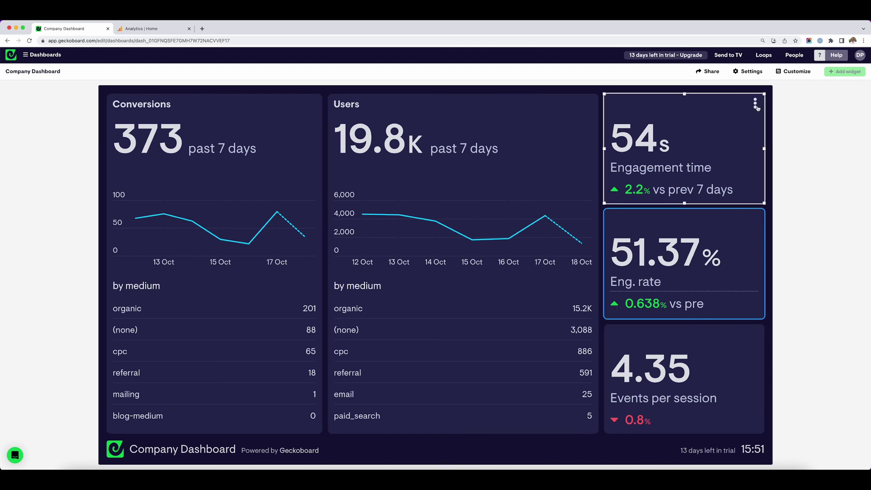
Group Engagement time, rate and Events per session at full height, titled 'Engagement (past 7 days)'
left_click_drag(710, 177, 745, 292)
left_click_drag(643, 359, 679, 317)
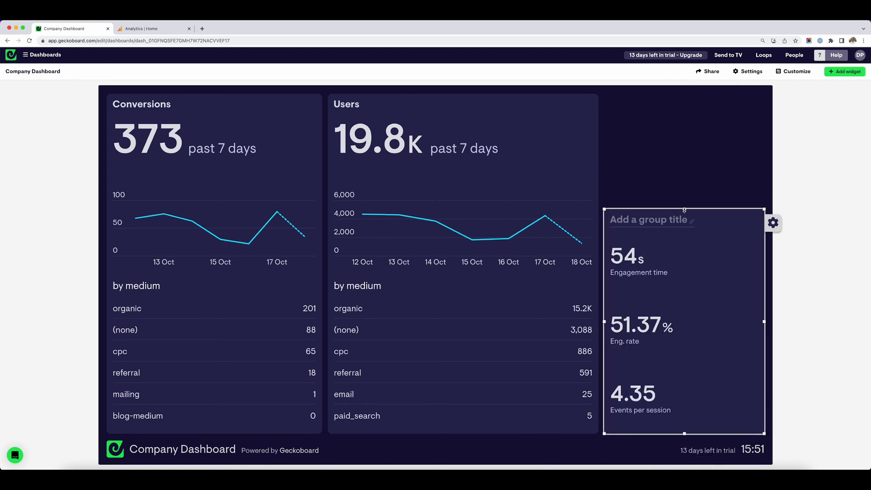
left_click_drag(684, 210, 683, 94)
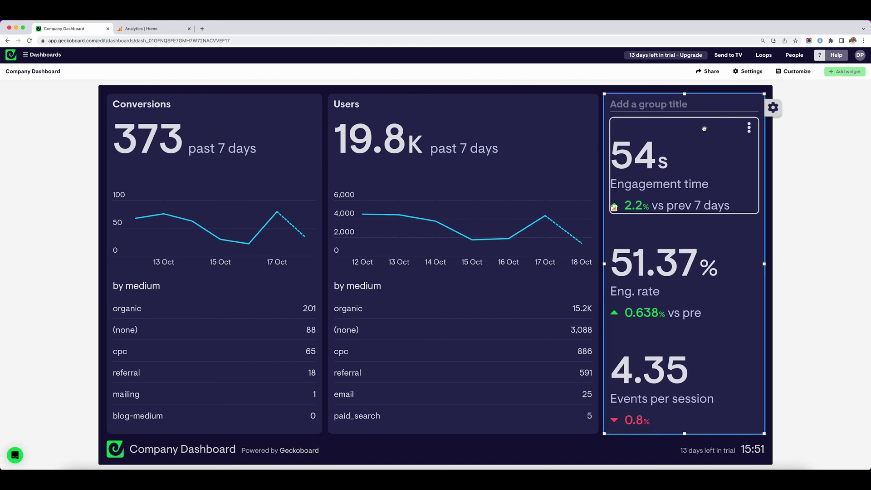
type("Engagement (past 7 days0")
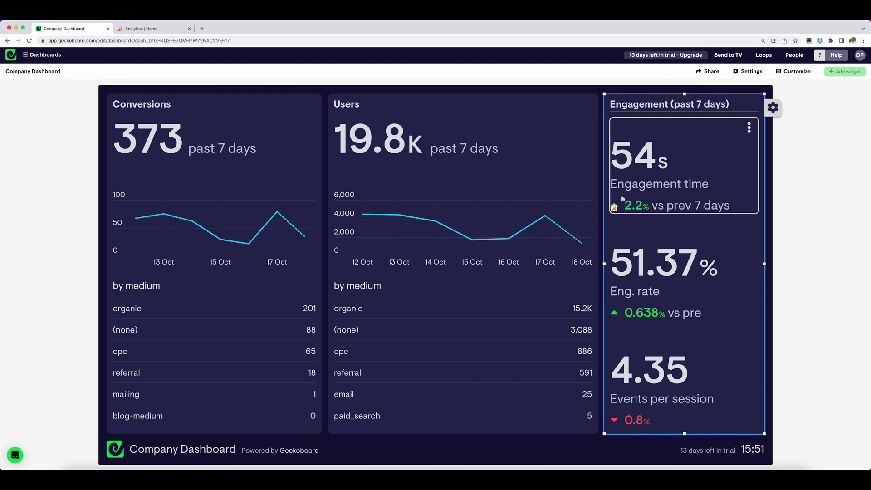
Rename the 'Eng. rate' stat label to 'Engagement rate'
triple_click(660, 188)
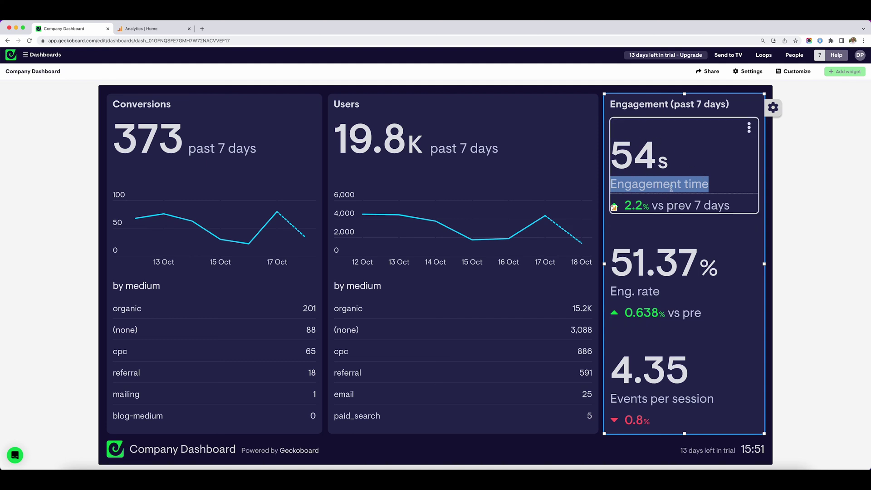
triple_click(631, 291)
left_click(631, 292)
key("Delete")
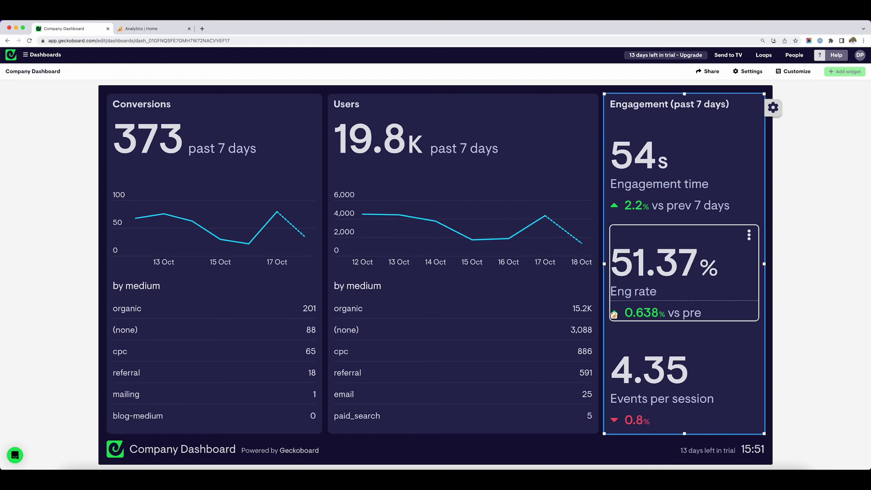
type("agement")
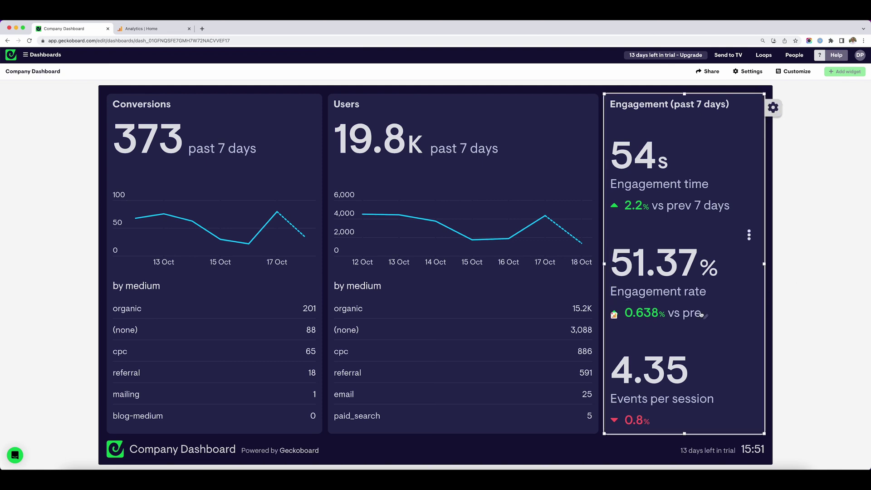
Set both the Engagement rate and Events per session comparison labels to 'vs prev 7 days'
left_click_drag(667, 313, 711, 316)
key("Right")
type("7 day")
key("Return")
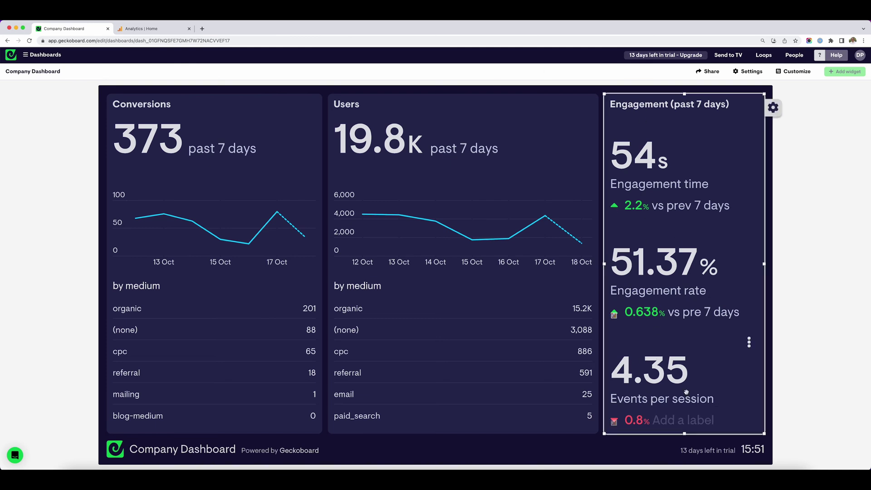
left_click(669, 420)
type("vs")
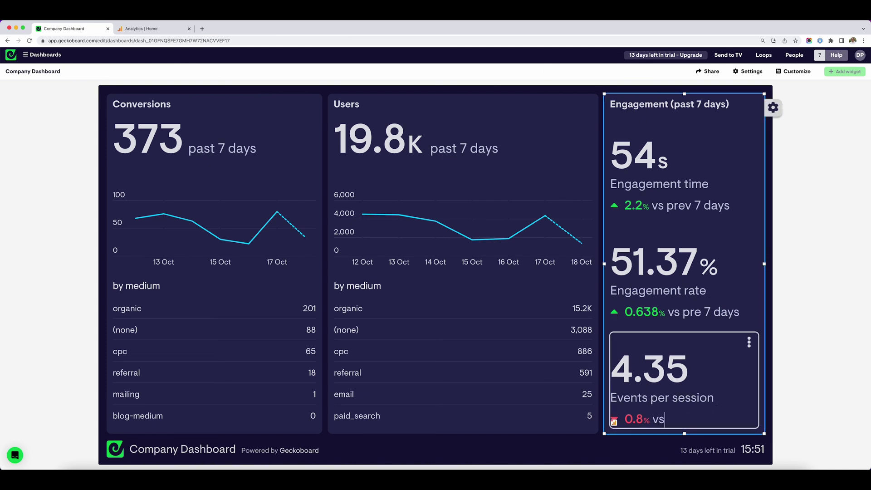
type(" prev 7 days")
left_click(701, 313)
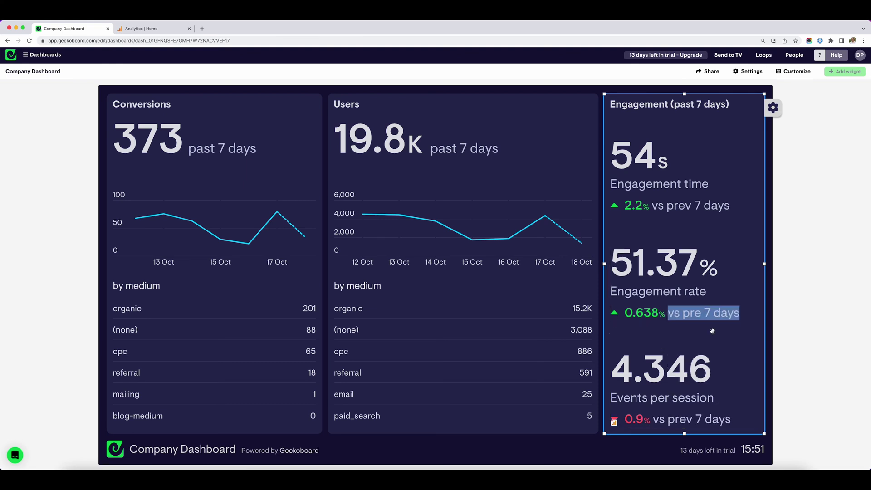
key("Right")
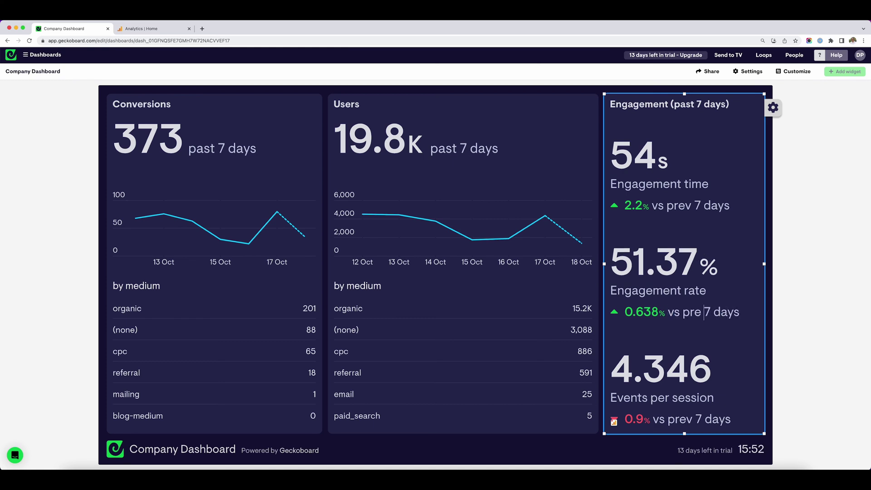
type("v")
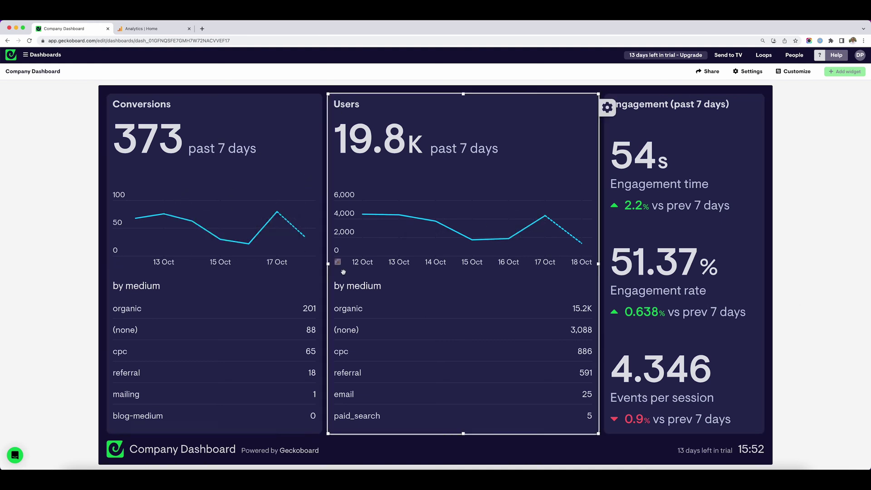
Drag the divider between Users and the Engagement group leftward to widen the group
left_click_drag(598, 264, 557, 268)
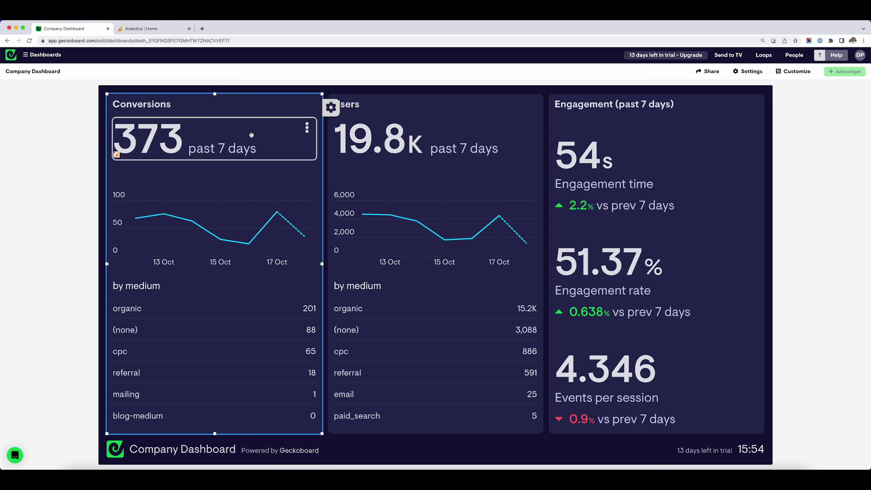
left_click(308, 132)
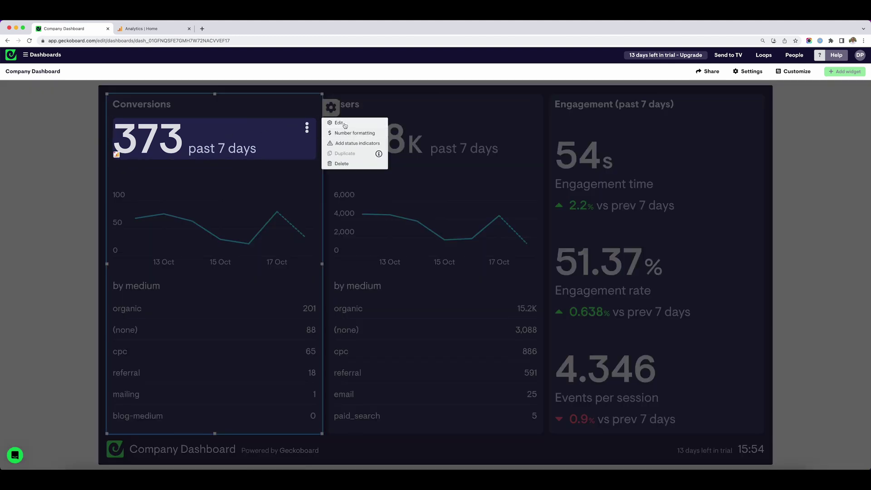
left_click(338, 124)
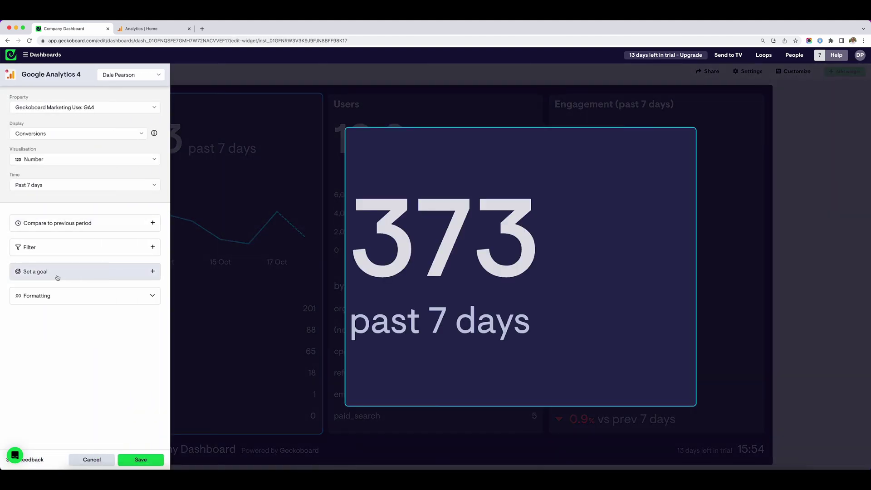
left_click(57, 278)
left_click(50, 279)
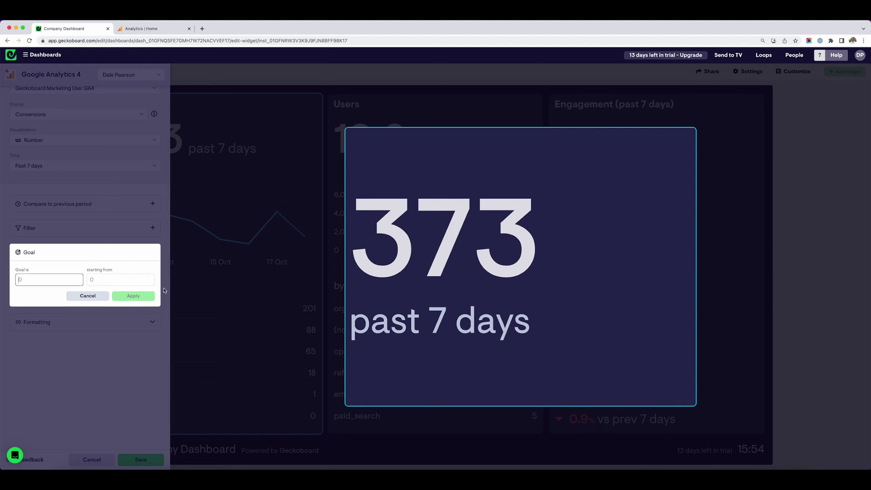
type("450")
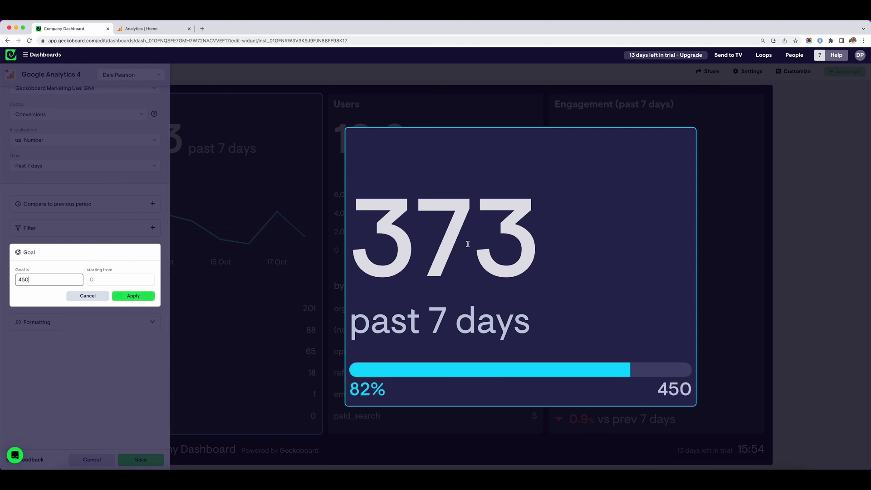
left_click(88, 296)
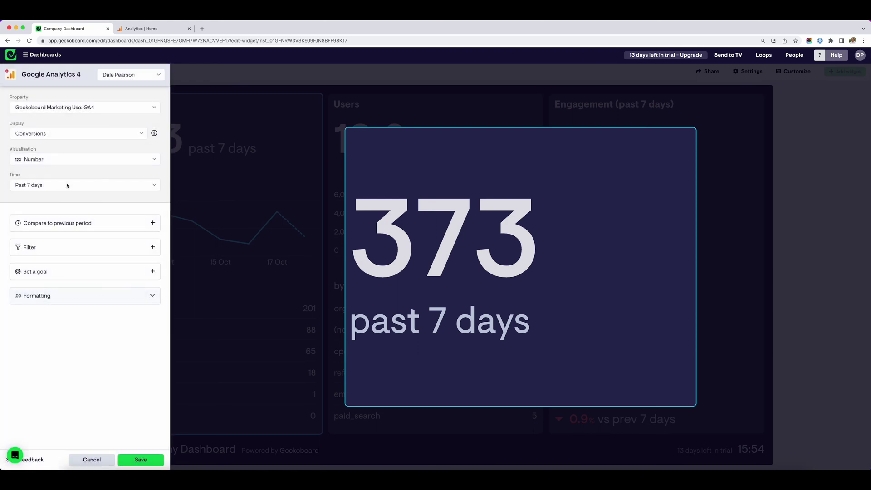
left_click(140, 460)
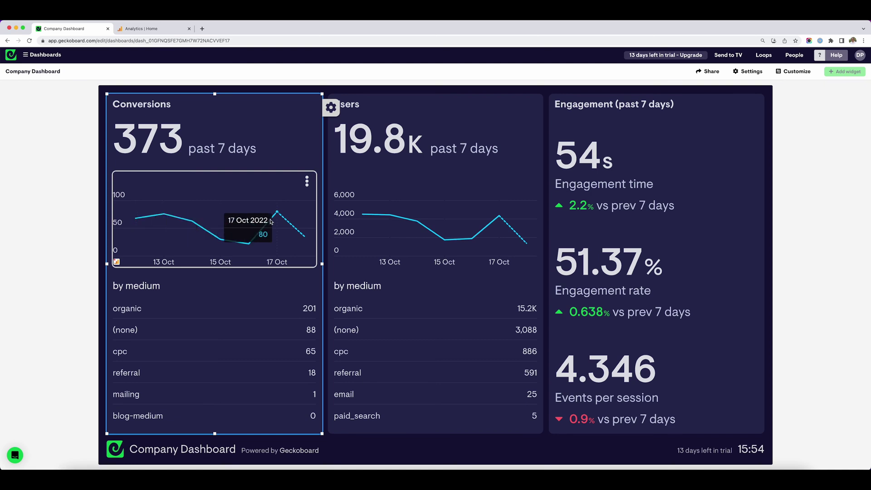
Give the Conversions chart a 'more than 50' goal and save it to the dashboard
left_click(308, 182)
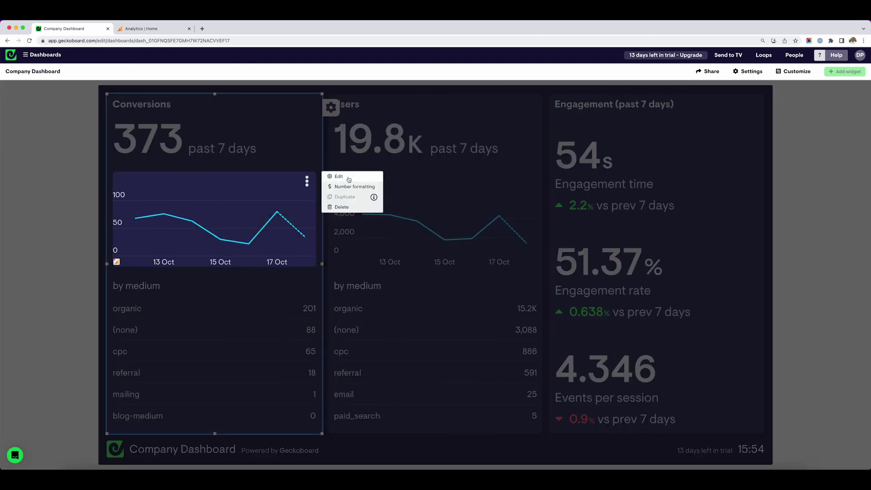
left_click(350, 182)
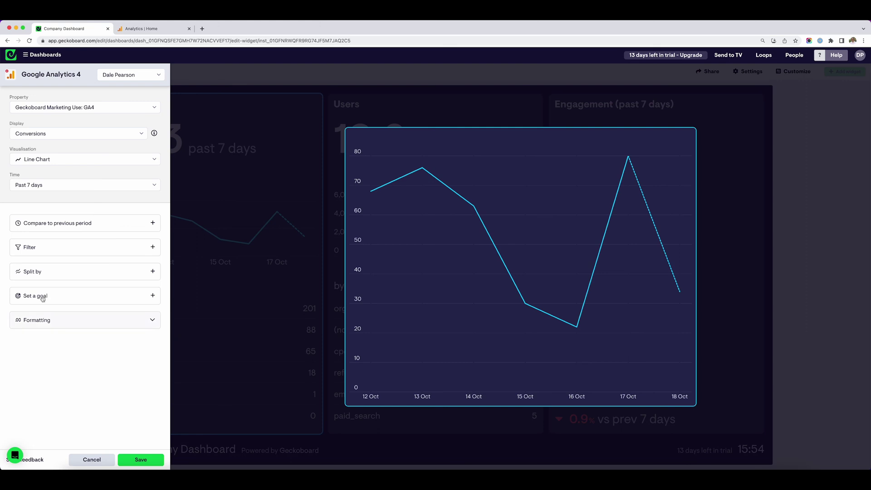
left_click(69, 299)
type("50")
left_click(116, 299)
left_click(151, 459)
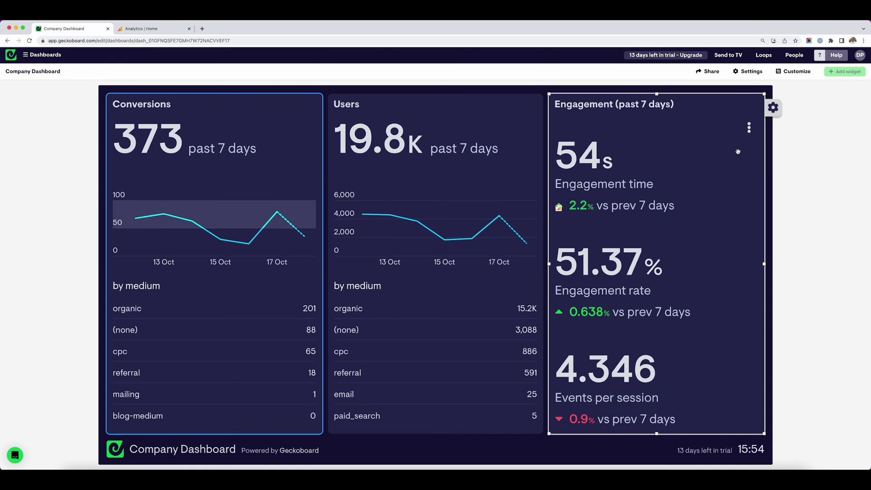
left_click(749, 130)
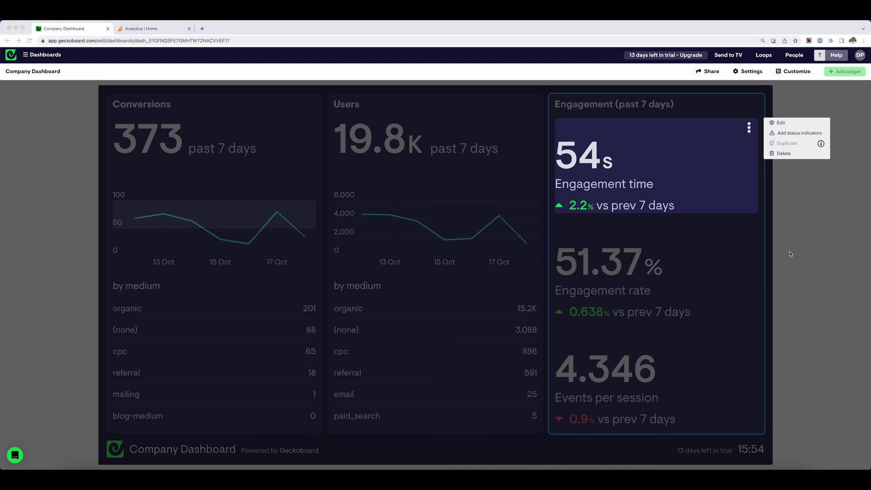
left_click(730, 265)
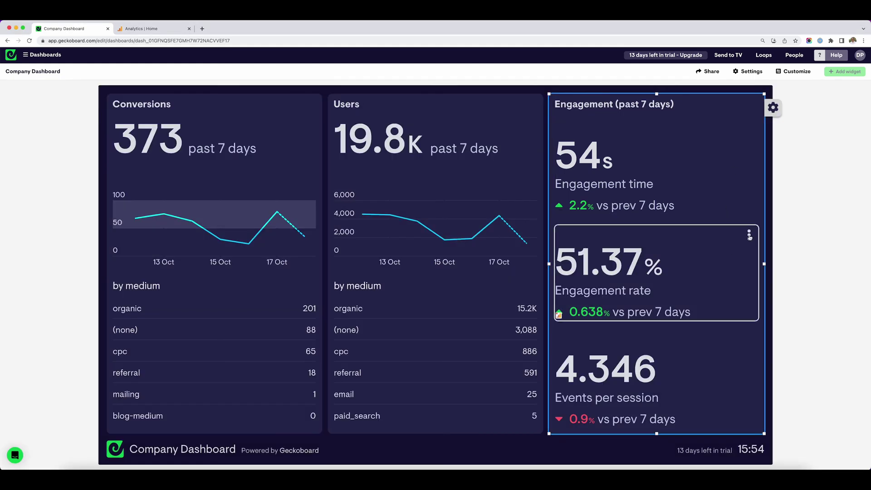
Open Engagement rate status indicators, leave the first row as Warning, and dismiss them
left_click(749, 234)
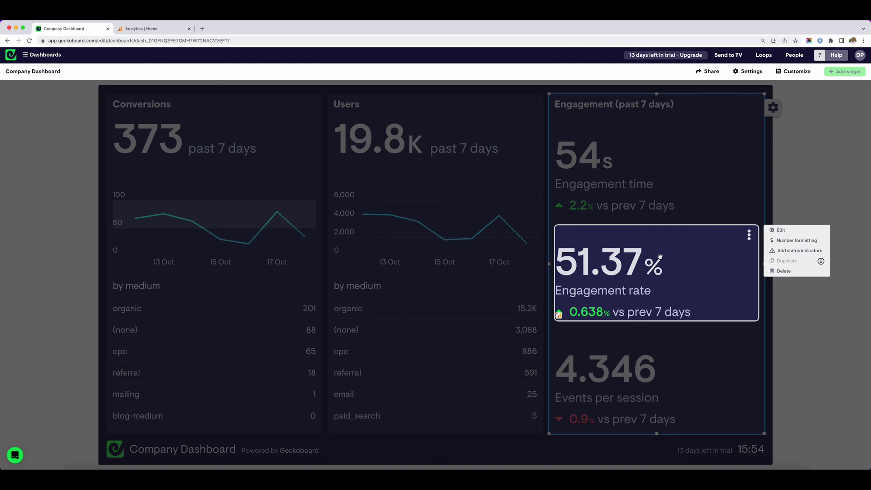
left_click(787, 252)
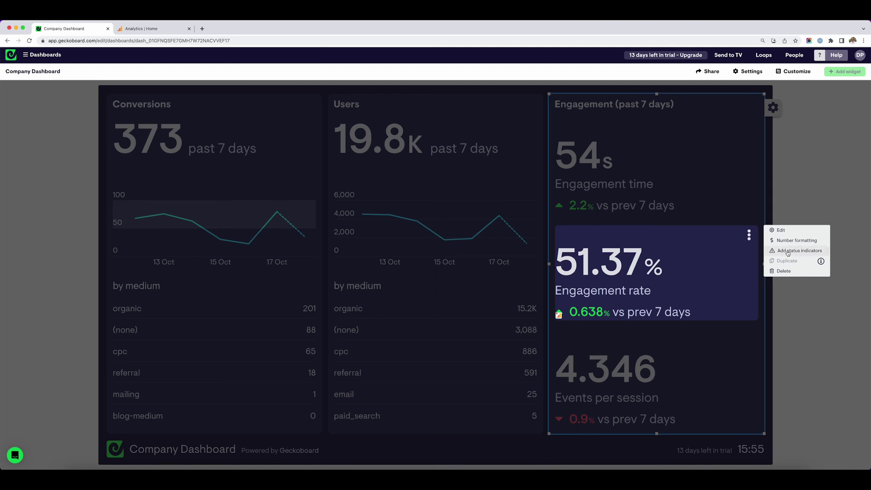
left_click(791, 258)
left_click(791, 257)
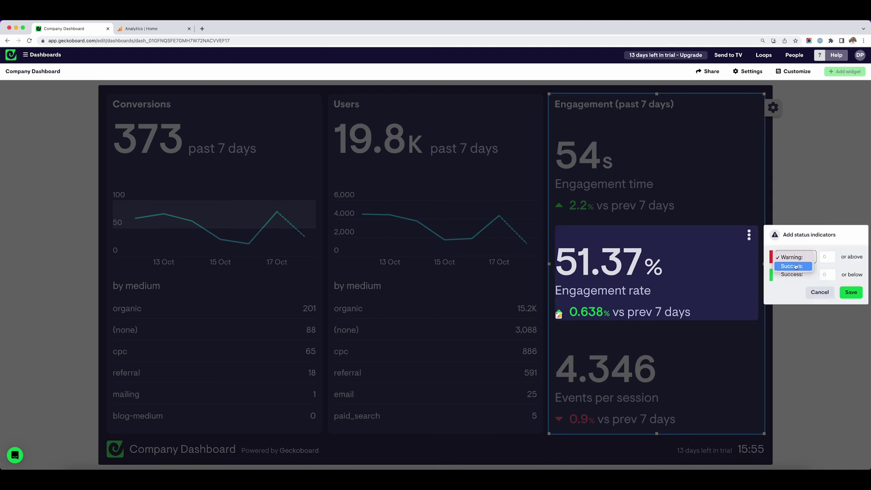
left_click(819, 292)
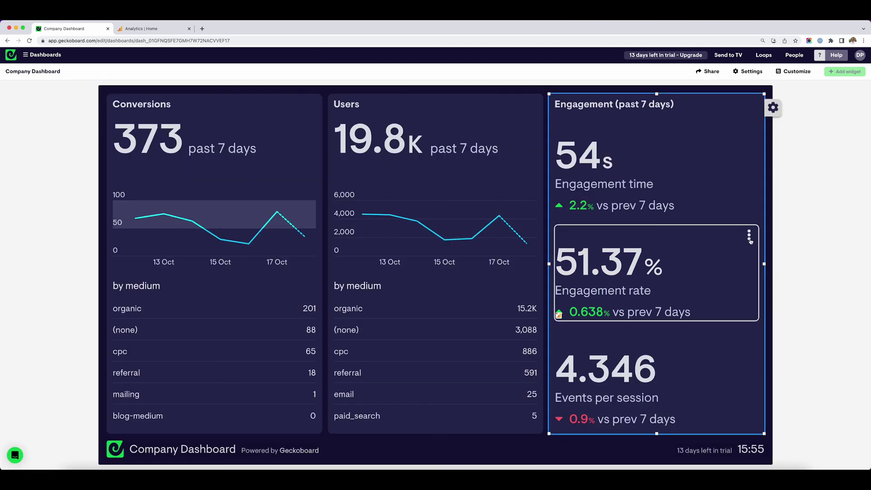
Set Engagement rate's status indicator to Success at 40 or above and save
left_click(749, 235)
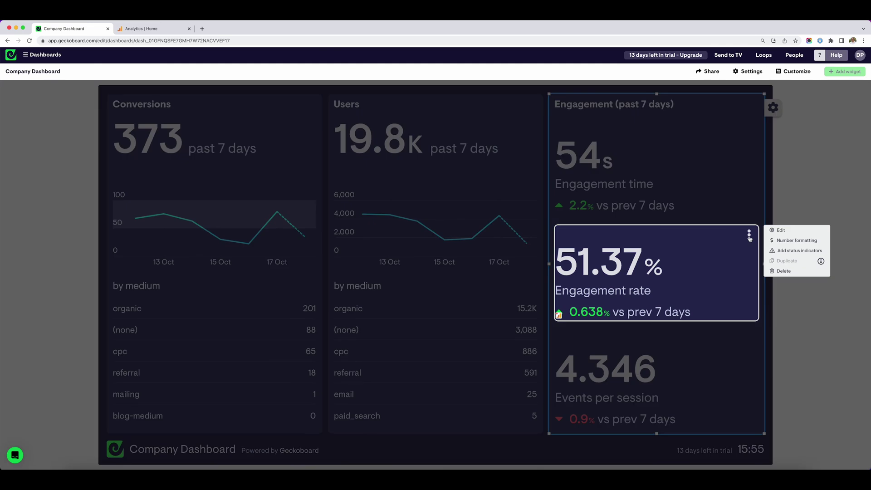
left_click(797, 252)
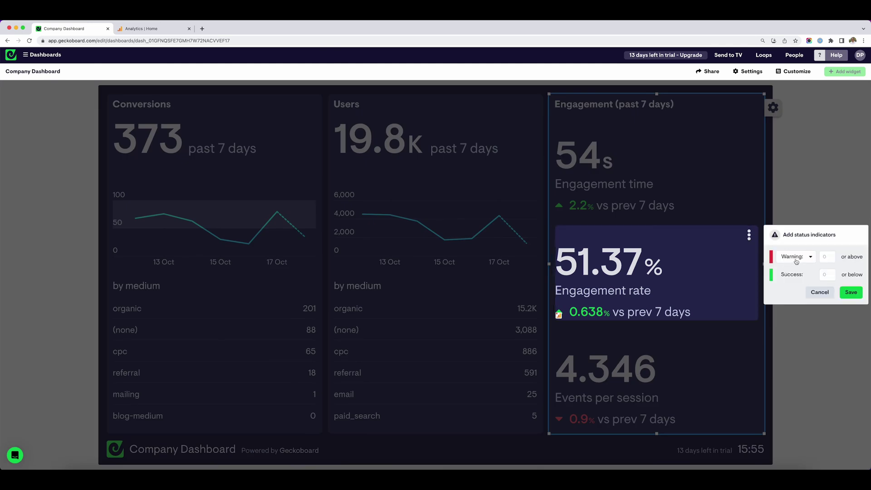
left_click(795, 261)
left_click(795, 266)
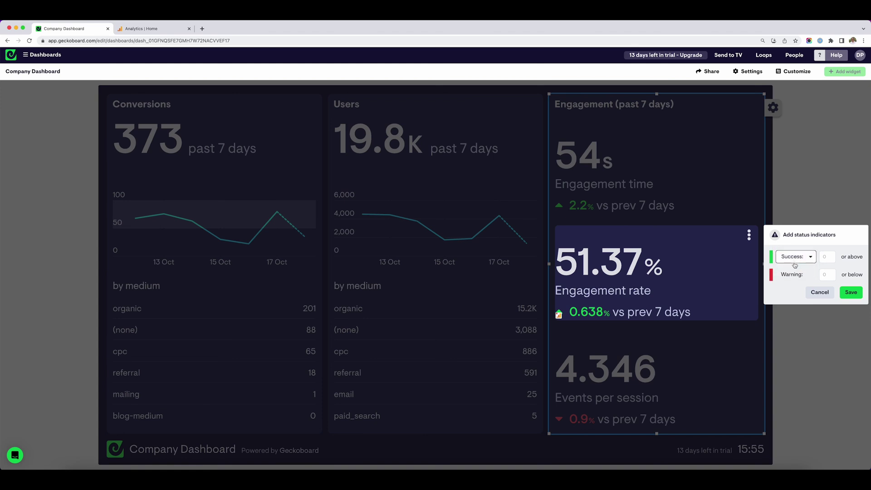
left_click(822, 257)
type("40")
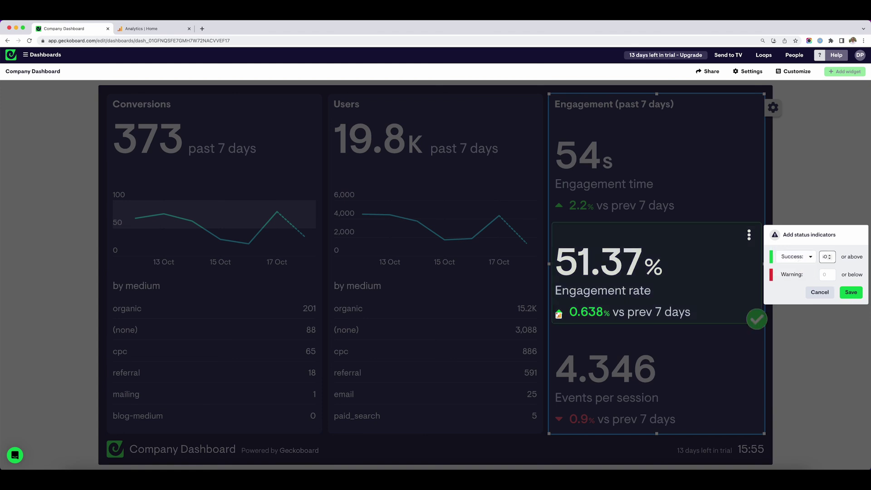
left_click(847, 295)
mouse_move(727, 320)
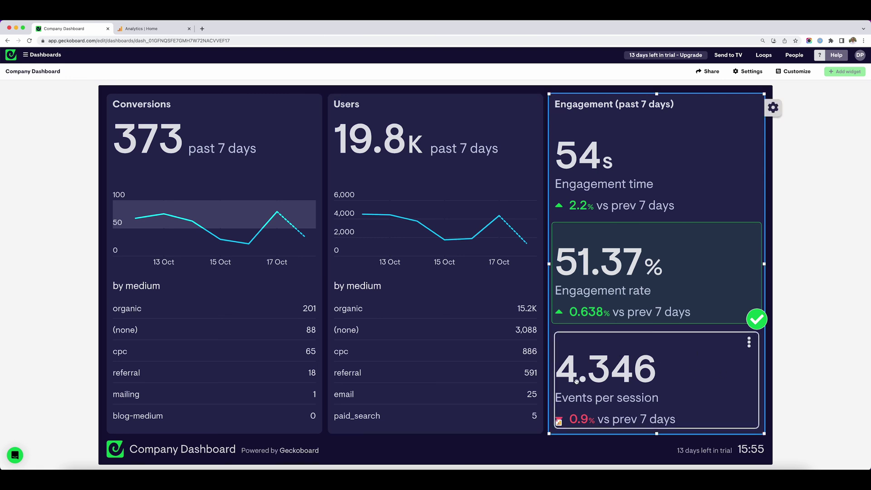
Format Events per session with a fixed 1 decimal place so it reads 4.3
left_click(749, 343)
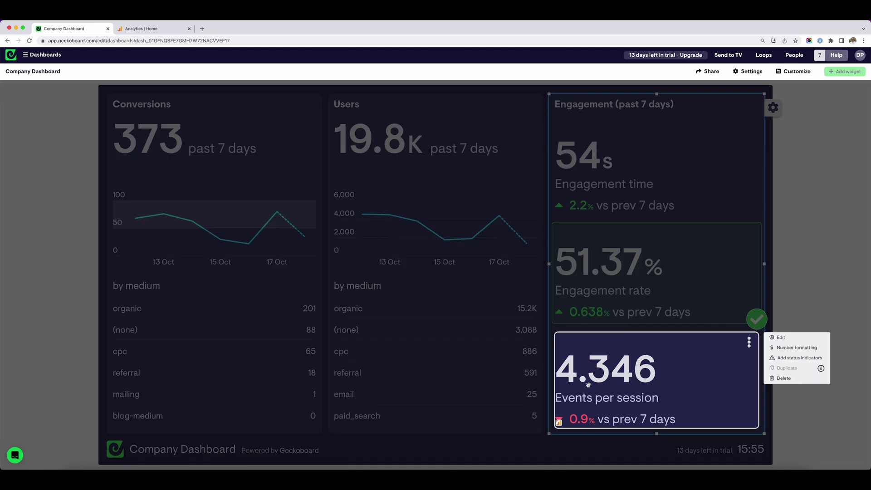
left_click(796, 348)
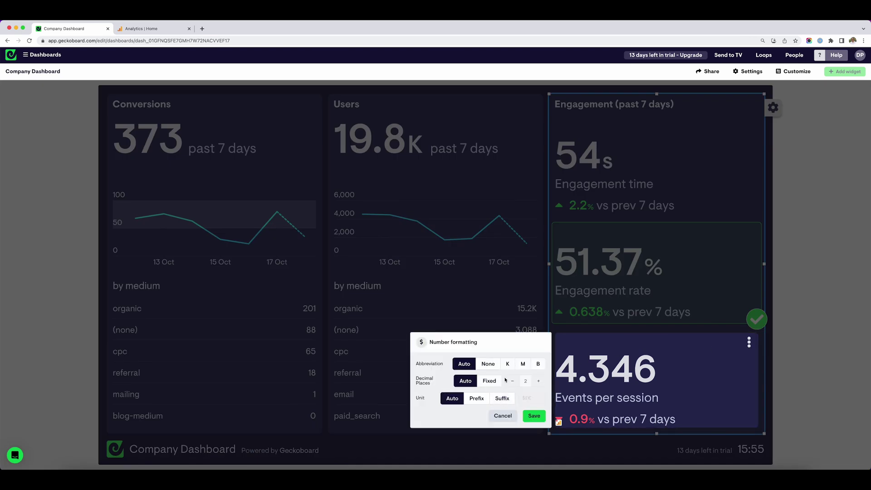
left_click(490, 384)
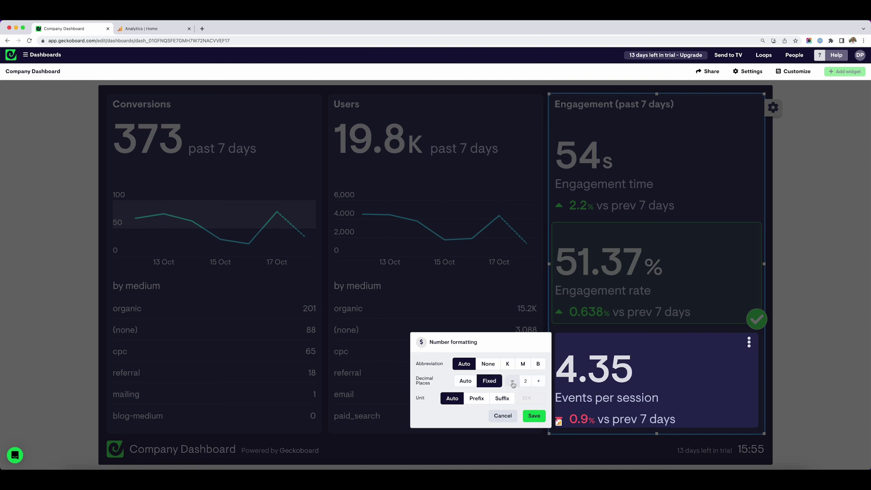
left_click(512, 382)
left_click(532, 416)
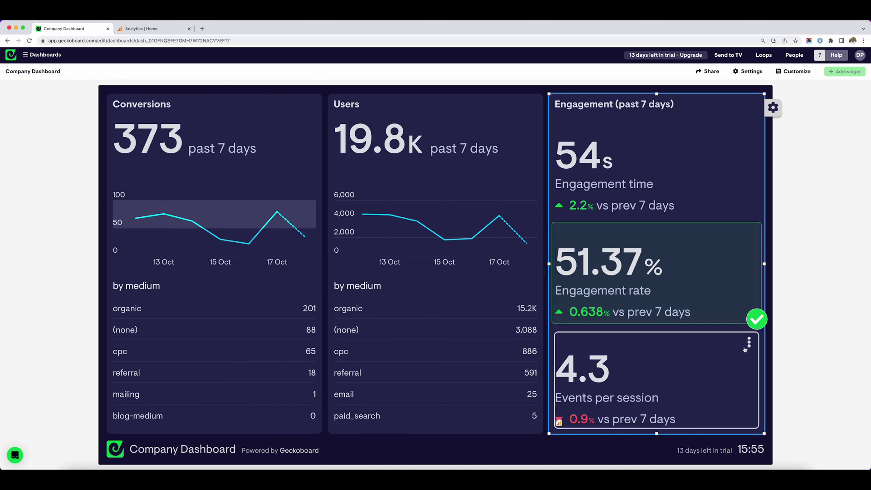
left_click(749, 341)
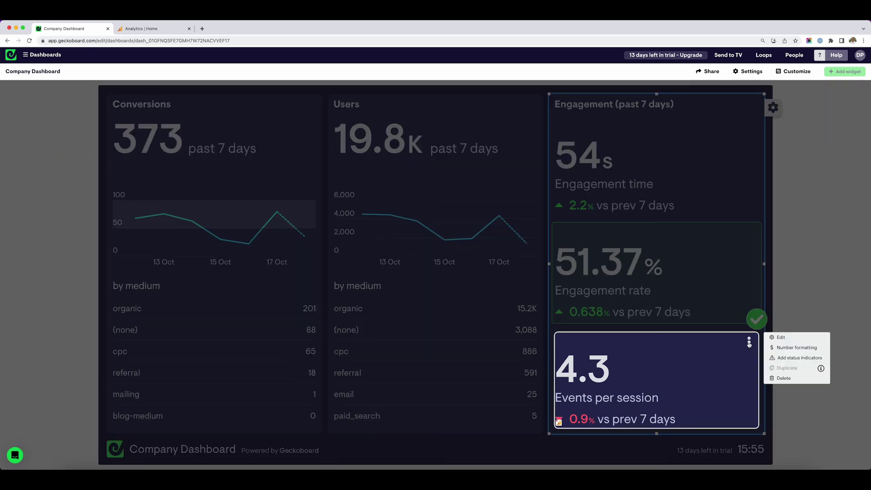
Add Events per session status indicators with Success first and a Warning 'or below' threshold
left_click(793, 358)
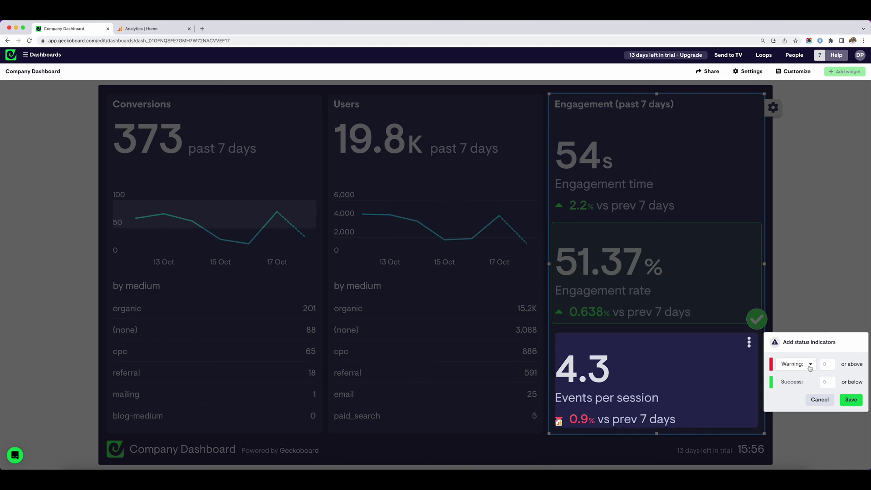
left_click(801, 365)
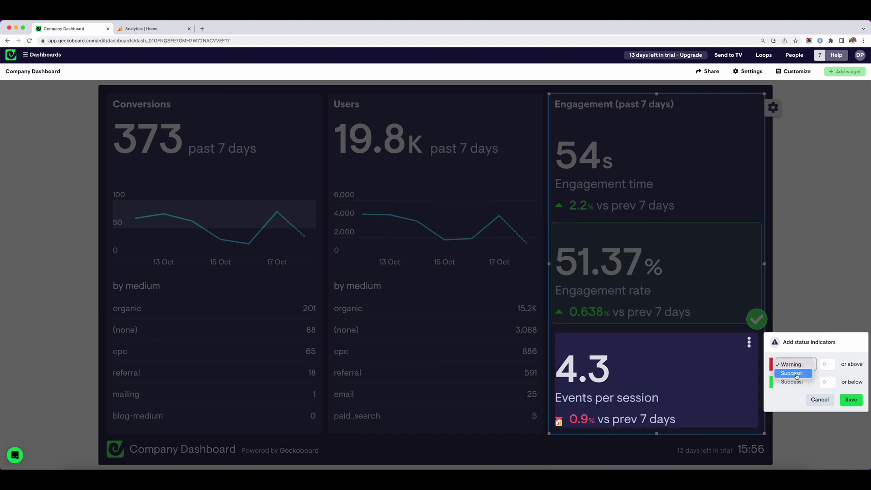
left_click(795, 375)
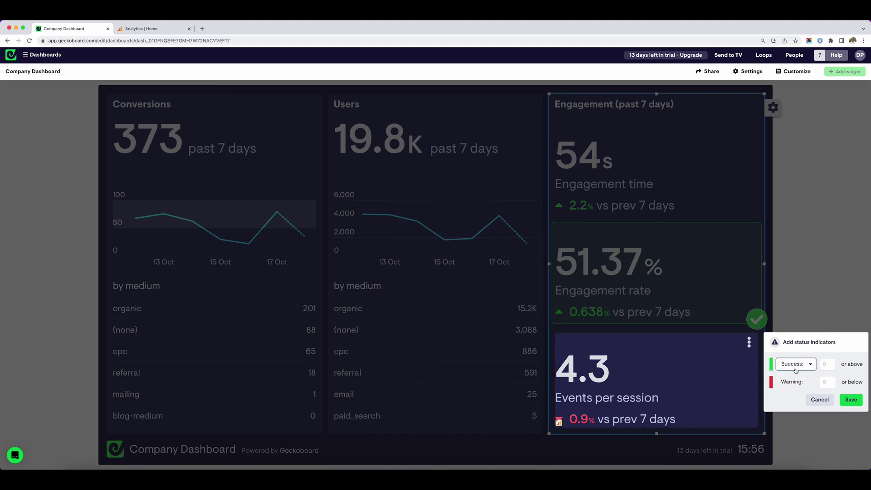
left_click(823, 382)
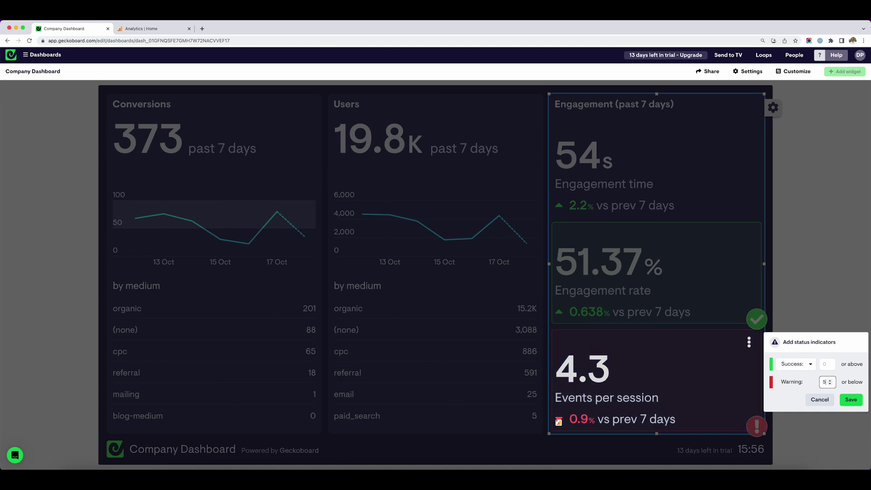
left_click(850, 400)
mouse_move(641, 366)
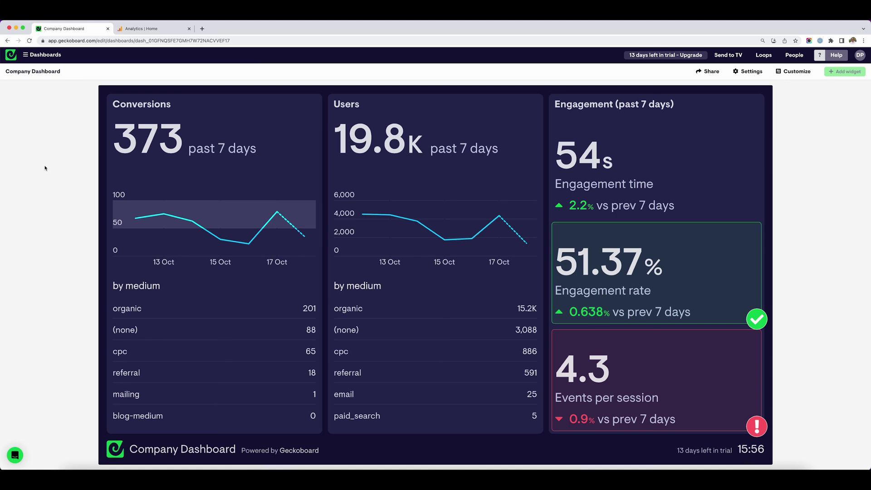
Create a public share link for the Company Dashboard and copy its URL
left_click(702, 73)
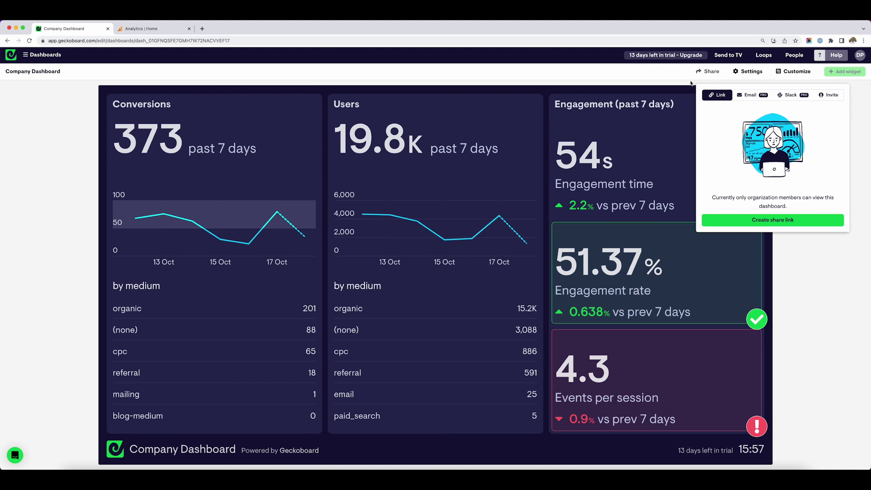
left_click(779, 219)
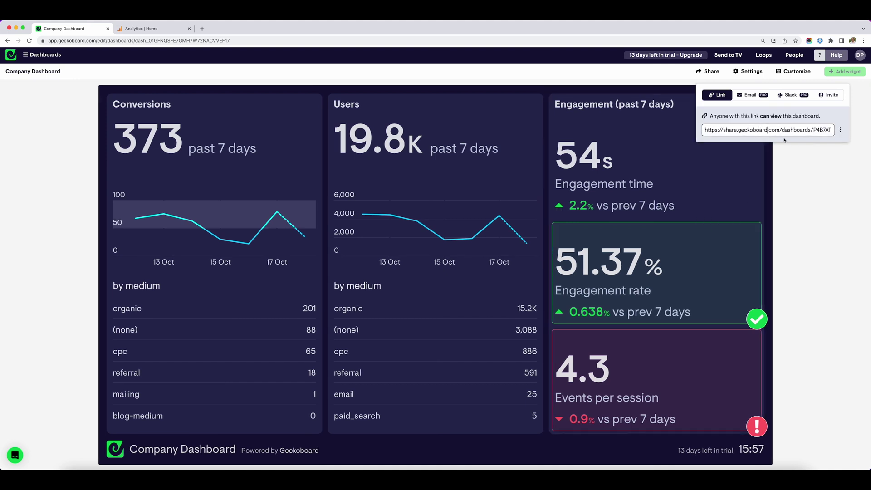
left_click(769, 131)
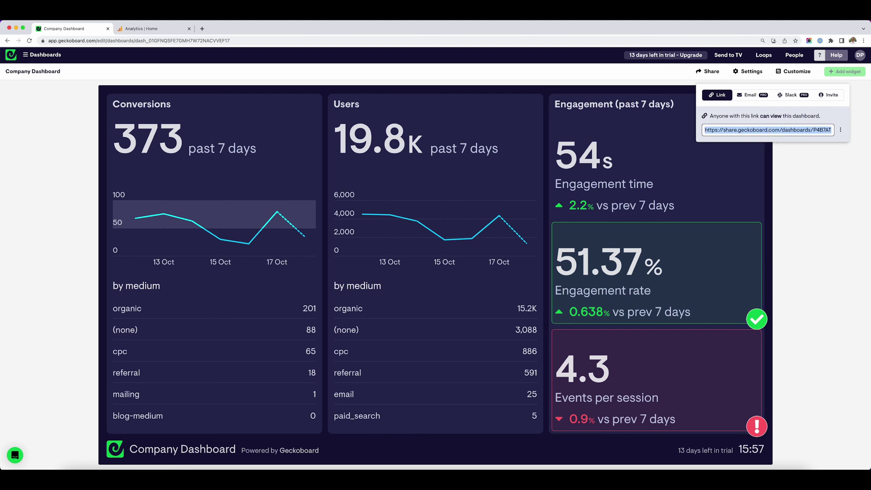
Load the copied share link in a new browser tab, then return to the editor
left_click(202, 29)
type("https://share.geckoboard.com/dashboards/P4B7ATZAZOW2HIPQ")
key("Return")
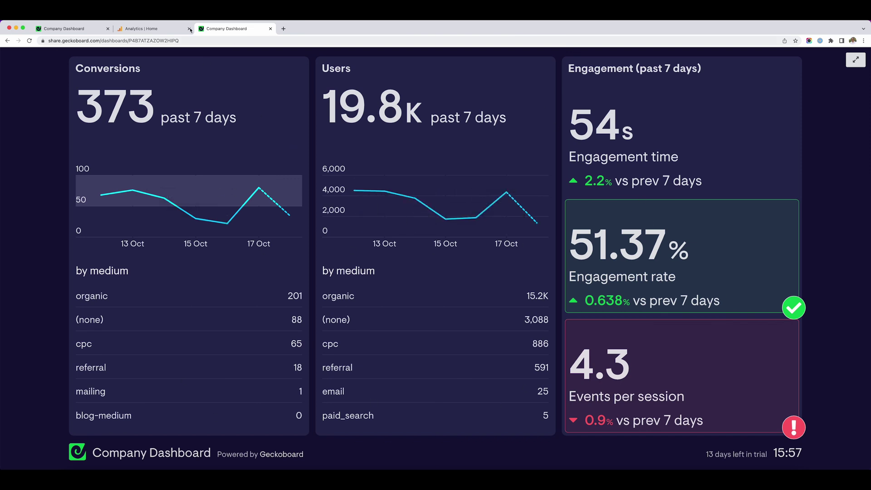
left_click(68, 30)
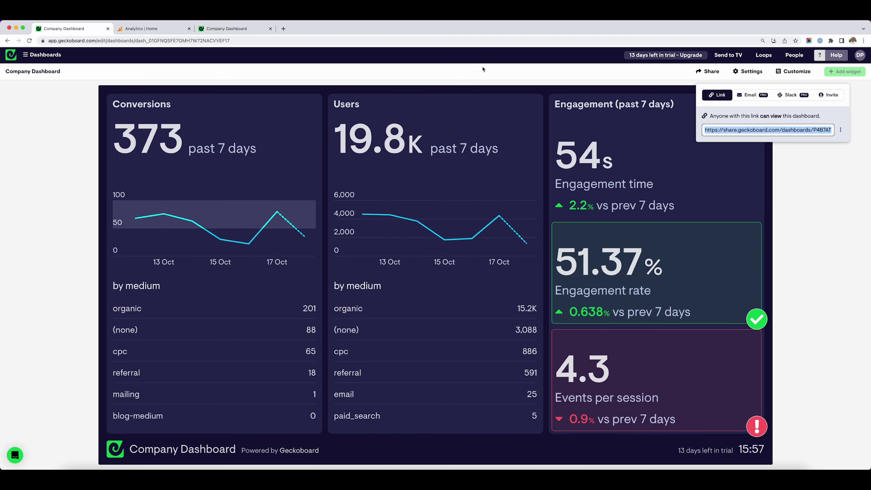
Browse the Email and Slack share options, then view and close the Send to TV setup
left_click(752, 98)
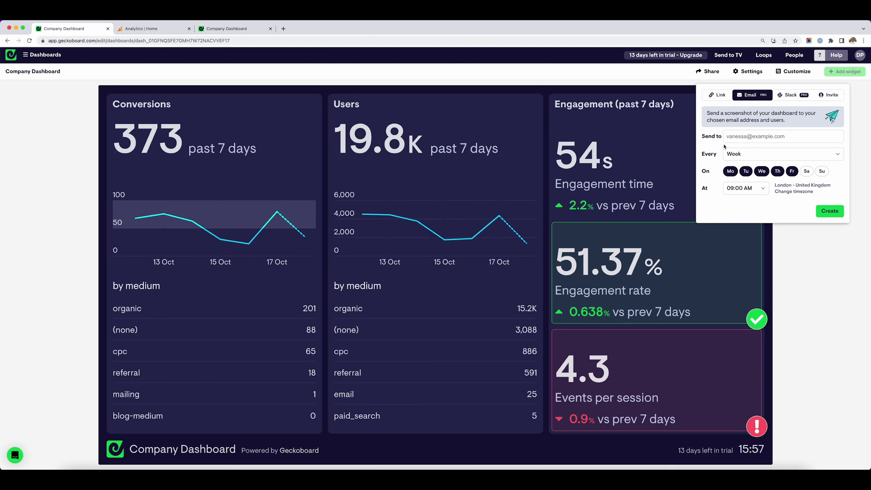
left_click(795, 98)
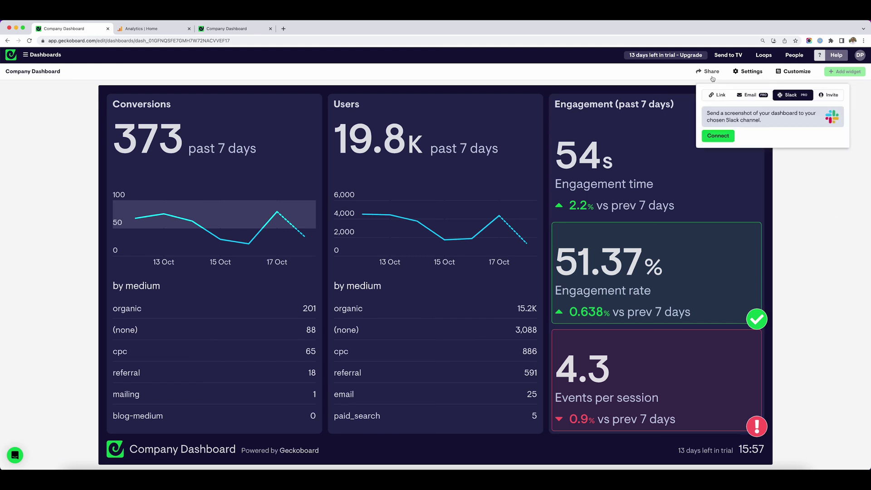
left_click(729, 56)
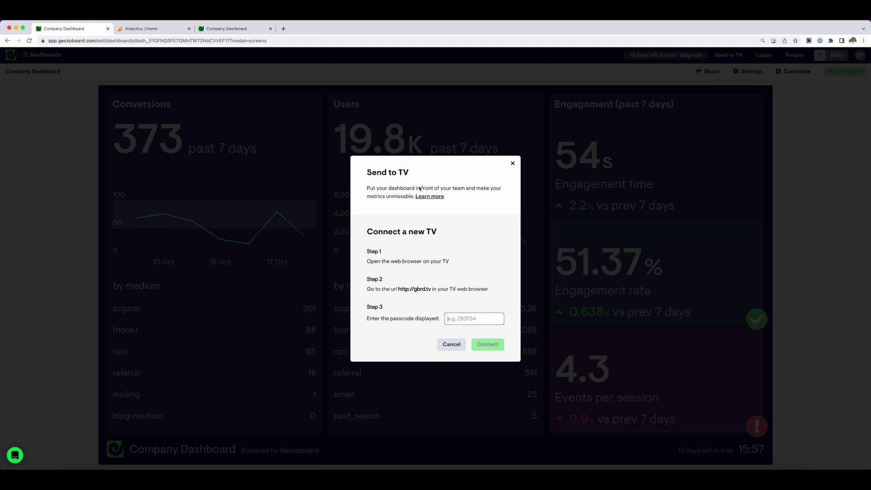
left_click(512, 163)
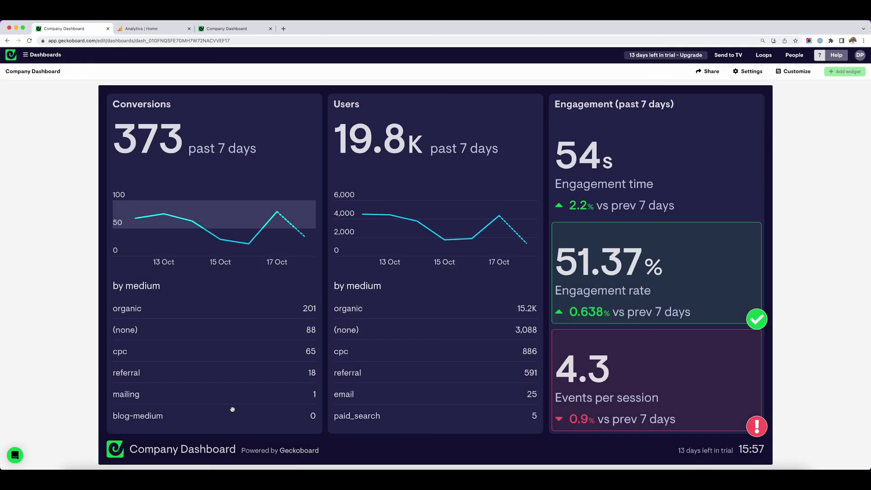